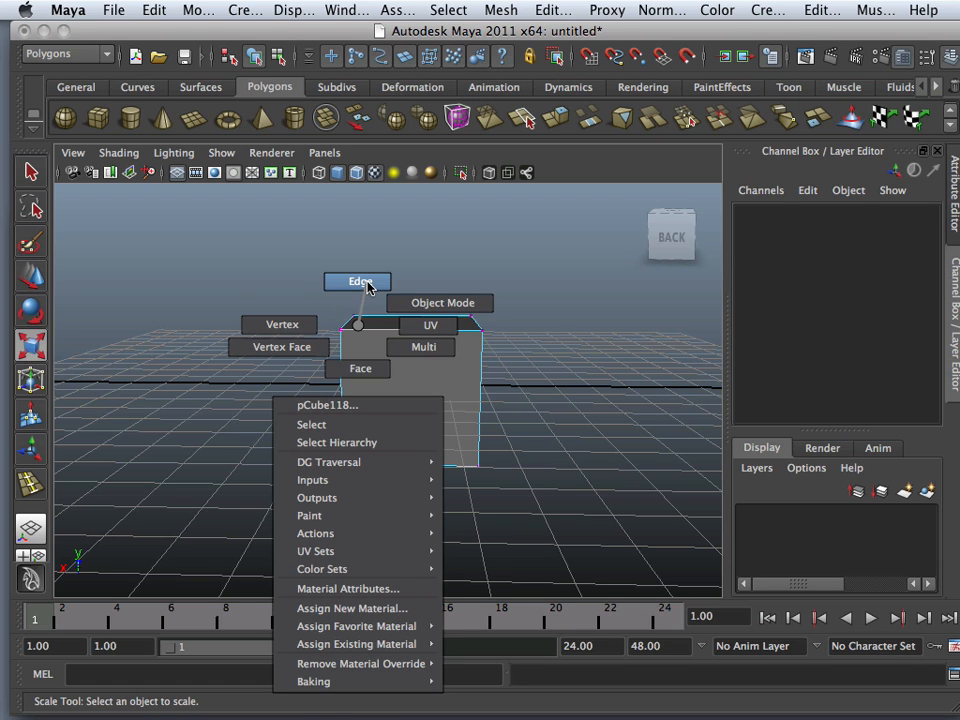
- Select the cube's four top vertices and scale them inward in X and Z almost to a point, forming a pyramid
right_drag(303, 321, 300, 322)
alt+drag(316, 352, 322, 339)
drag(297, 307, 565, 331)
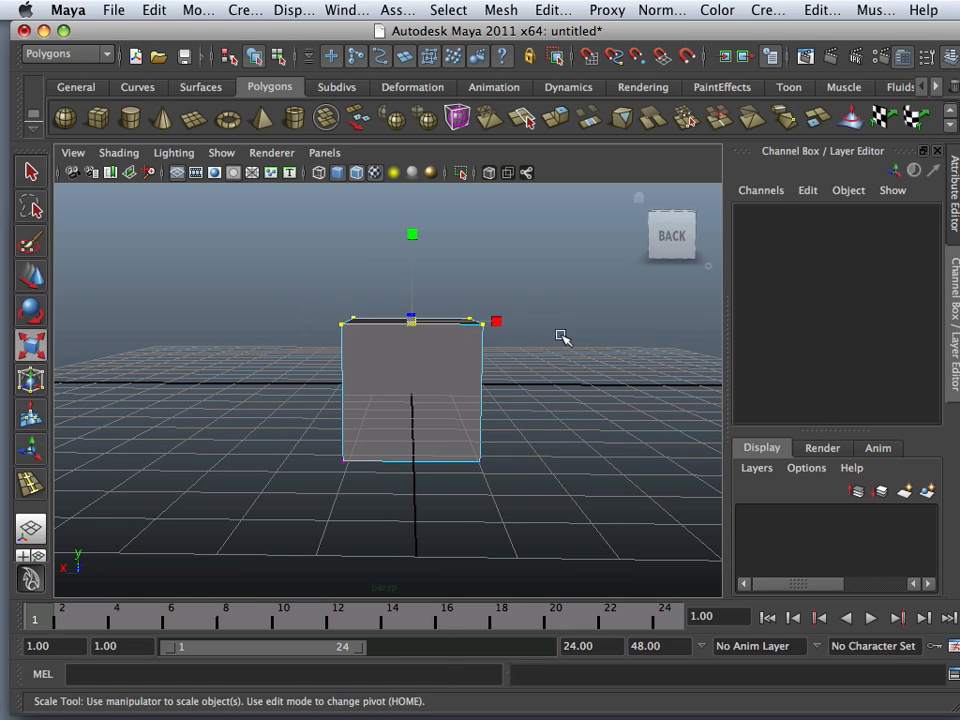
alt+drag(396, 330, 340, 311)
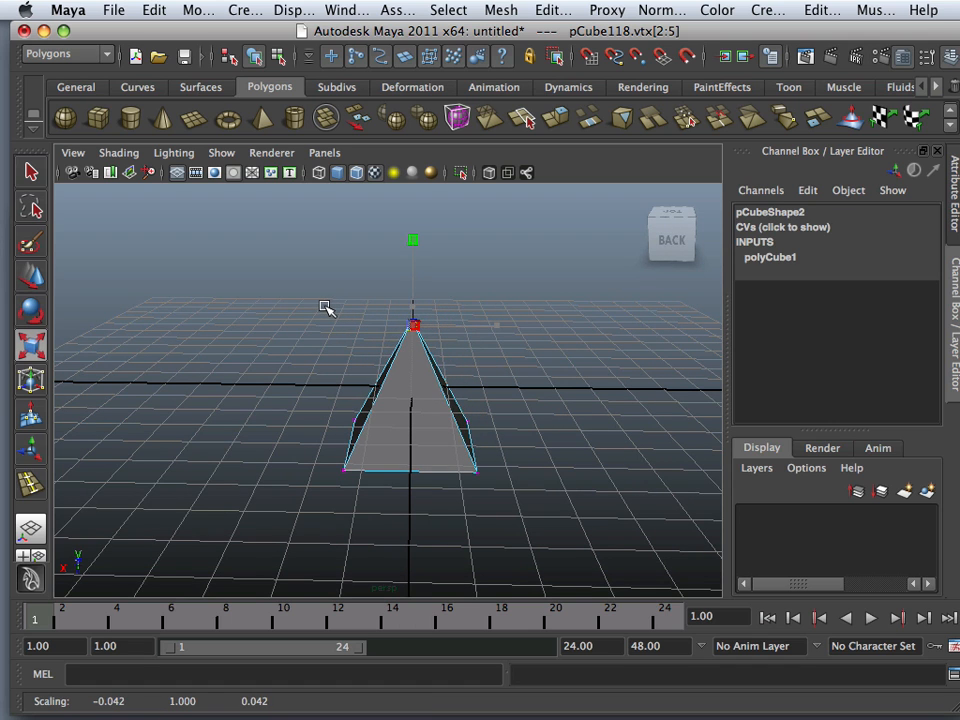
alt+right_drag(480, 335, 436, 448)
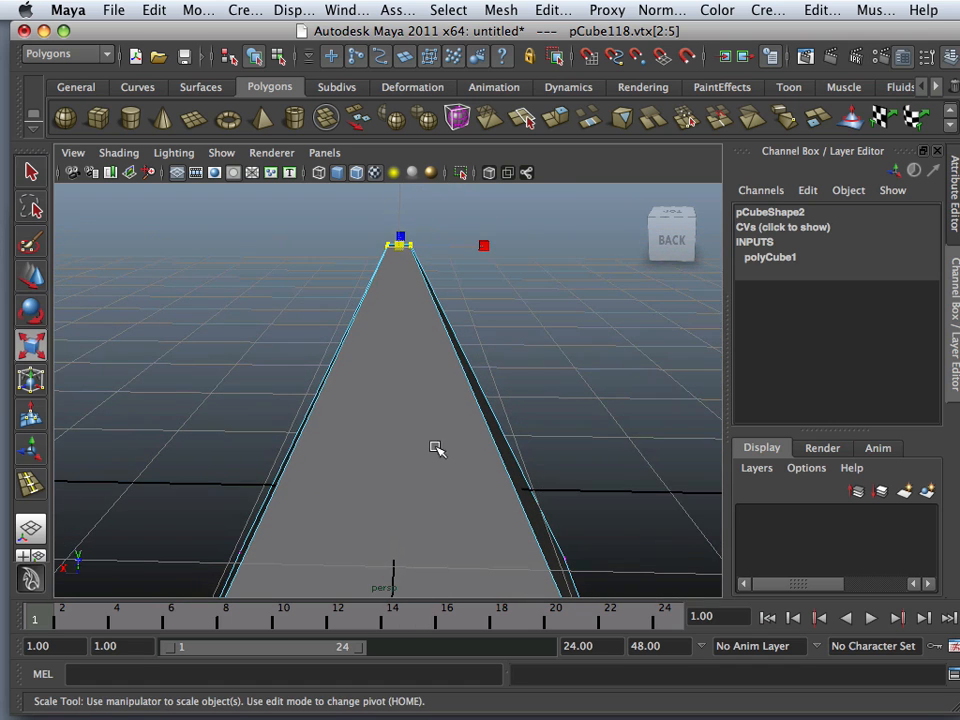
drag(400, 249, 392, 250)
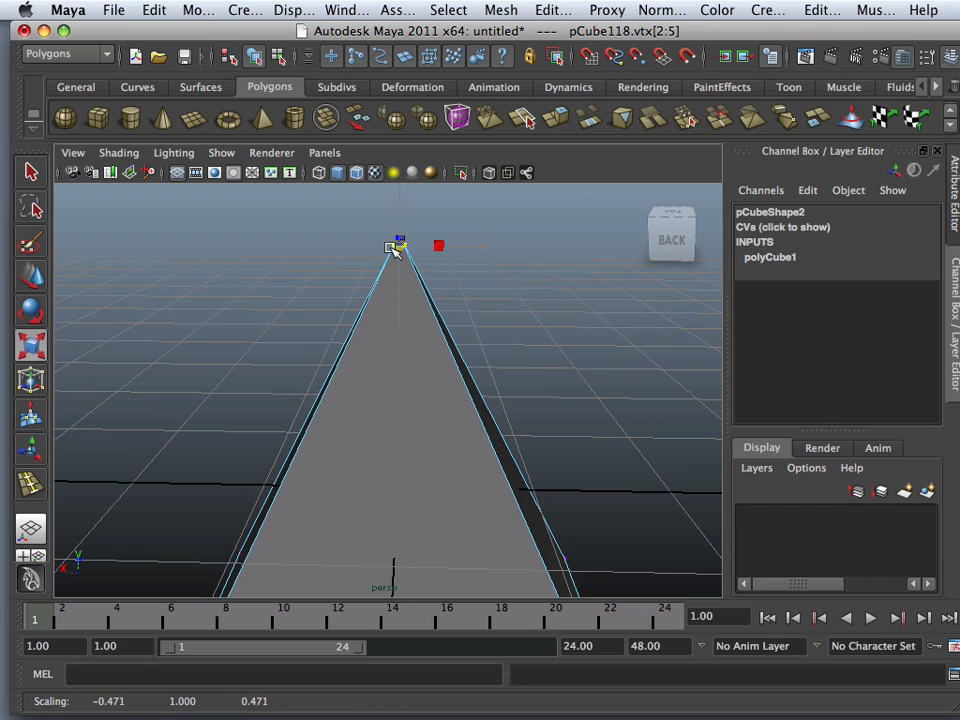
- Insert edge loops tight against the pyramid's first sloping corner edge, redoing the placement once
click(492, 320)
alt+middle_drag(492, 320, 478, 347)
alt+right_drag(478, 347, 454, 336)
alt+middle_drag(454, 336, 385, 322)
alt+right_drag(385, 322, 422, 358)
alt+drag(422, 358, 422, 283)
click(500, 11)
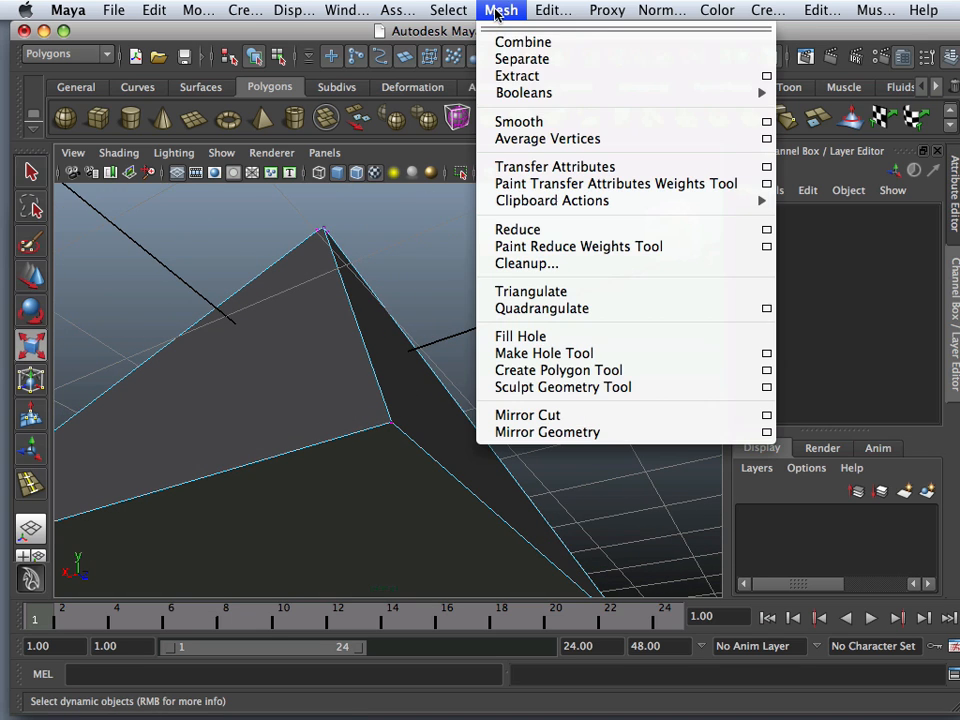
mouse_move(557, 11)
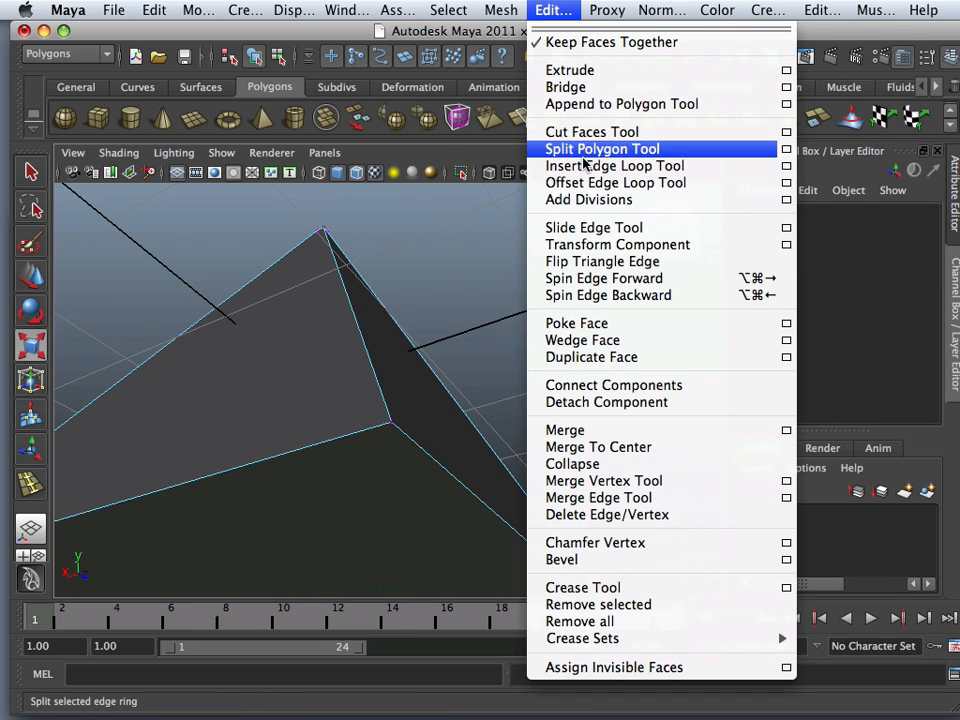
click(615, 165)
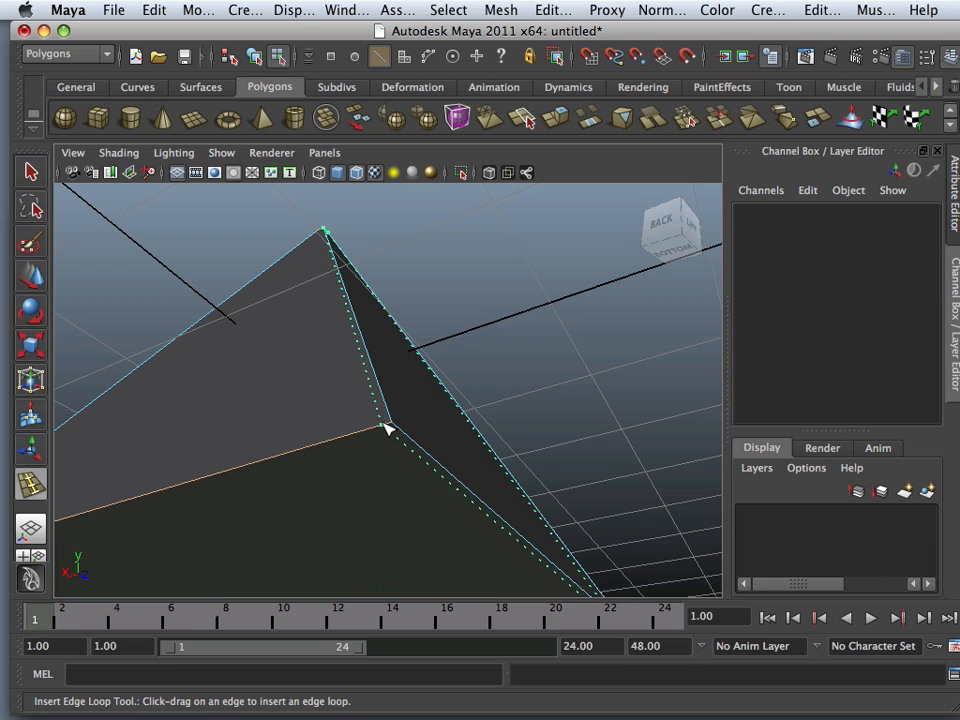
drag(387, 423, 388, 425)
scroll(423, 441, up, 3)
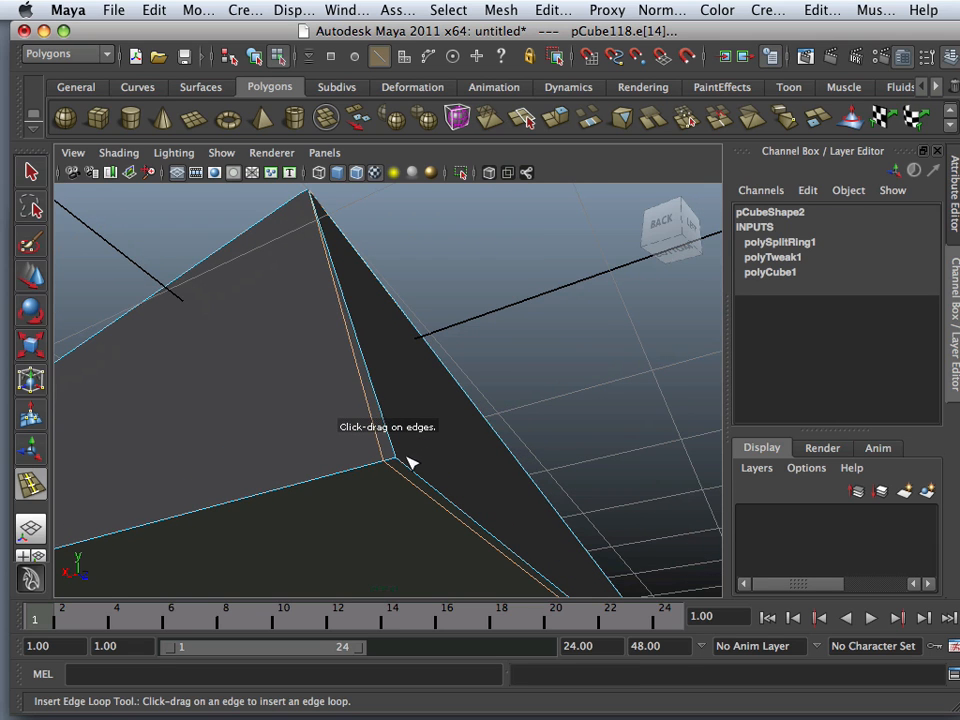
key(ctrl+z)
drag(398, 463, 460, 454)
- Insert two more edge loops through the sides and underside, each tight against the remaining sloping corner edges
alt+middle_drag(531, 445, 356, 422)
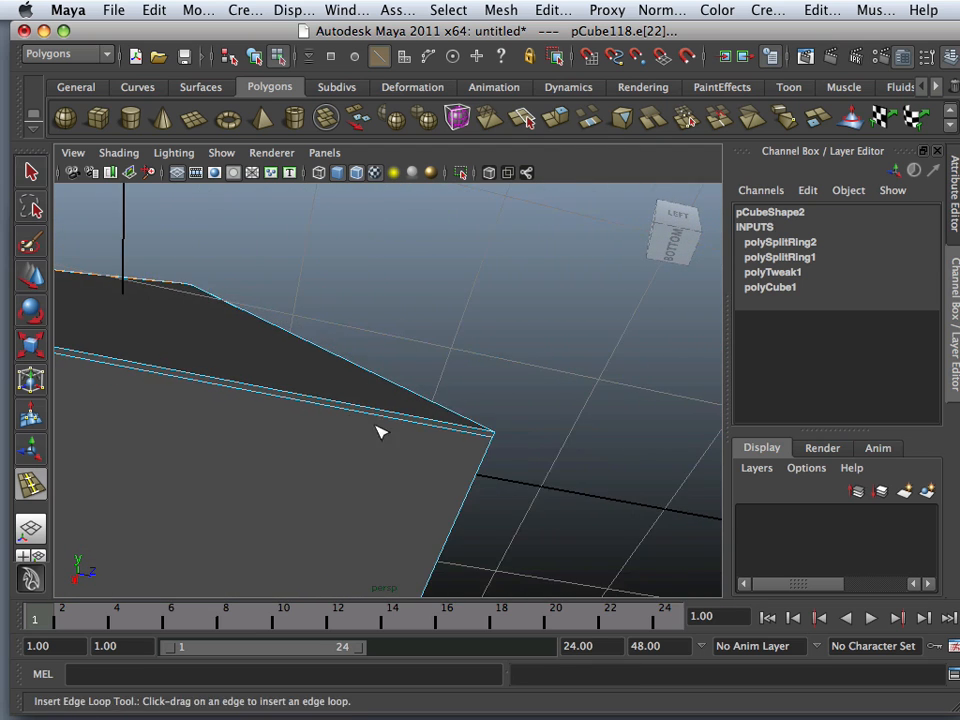
alt+drag(377, 426, 364, 419)
alt+drag(426, 388, 433, 389)
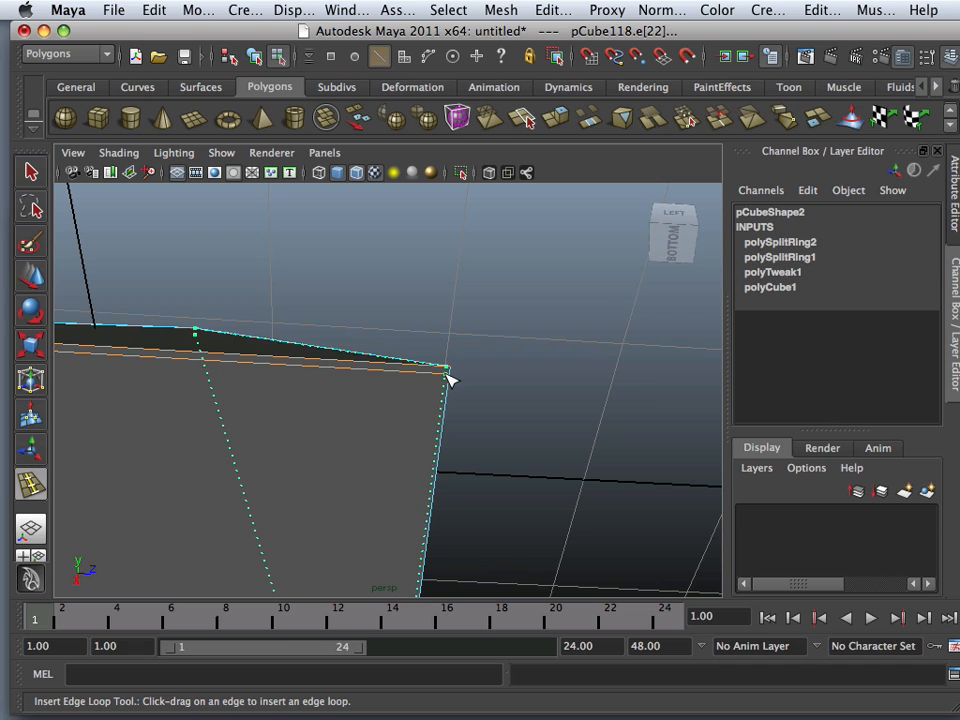
drag(448, 376, 448, 379)
alt+drag(448, 444, 497, 364)
alt+middle_drag(575, 451, 530, 394)
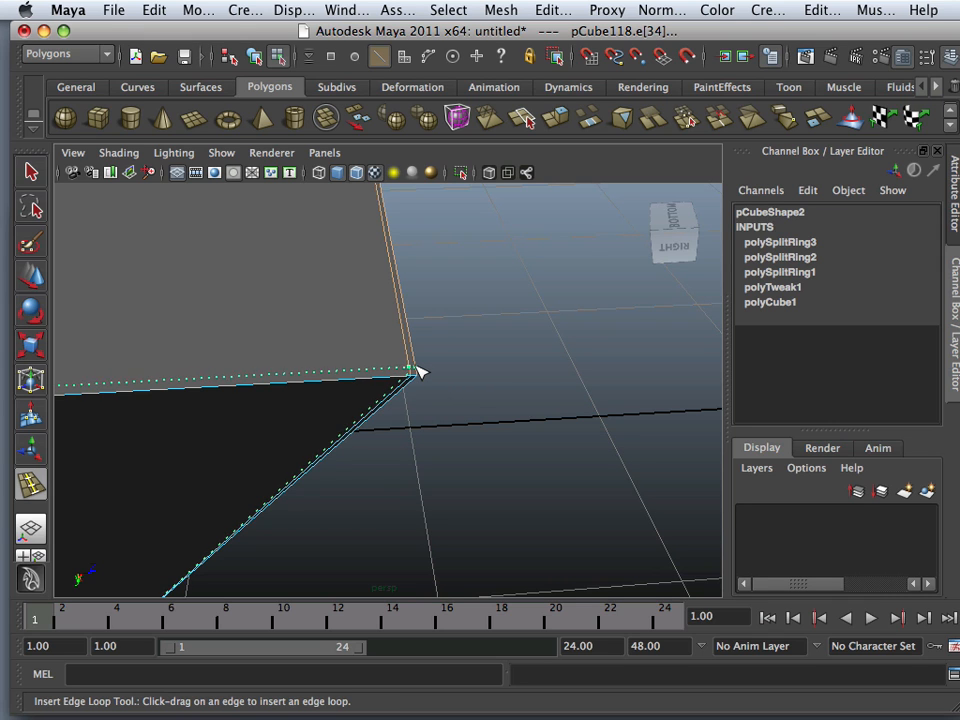
drag(418, 375, 436, 392)
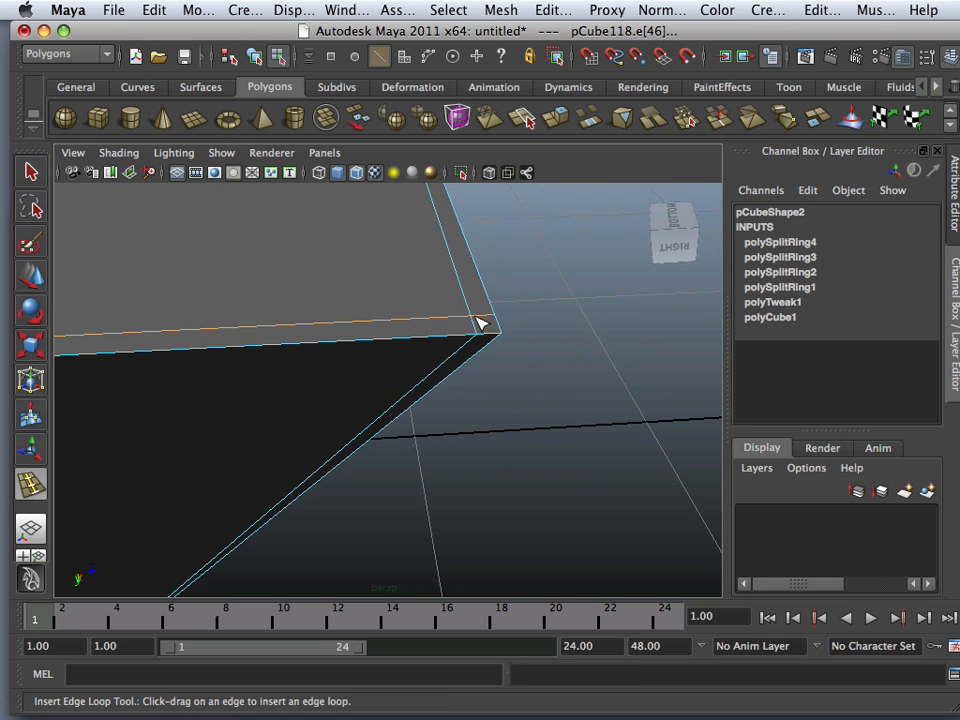
- Insert a horizontal edge loop around the pyramid's sides, close to the base
scroll(416, 390, down, 5)
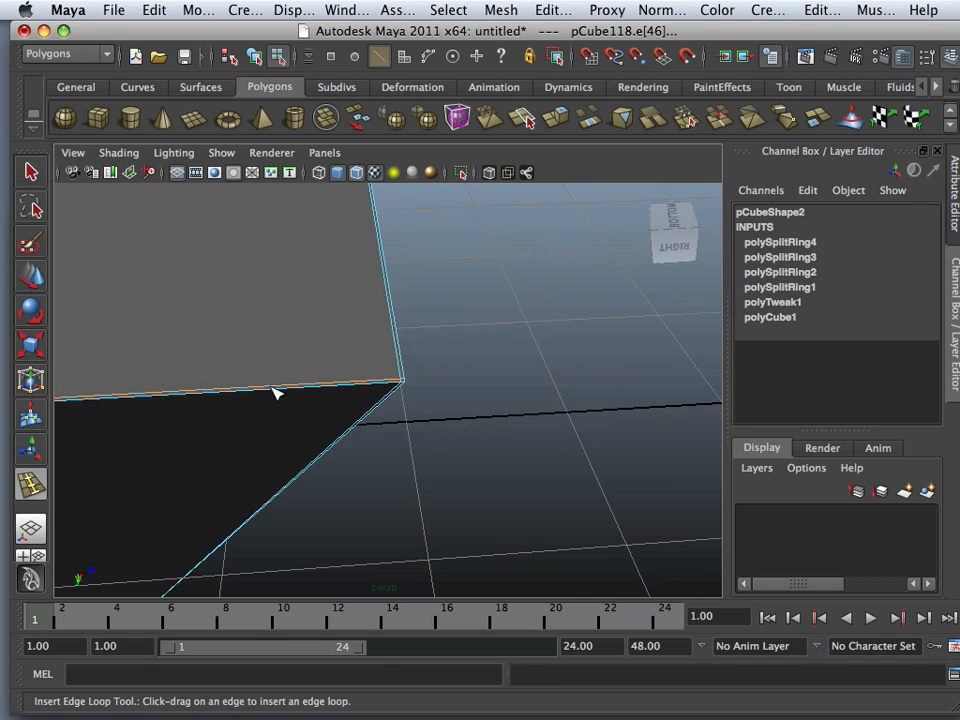
alt+middle_drag(279, 387, 737, 372)
alt+middle_drag(310, 393, 351, 390)
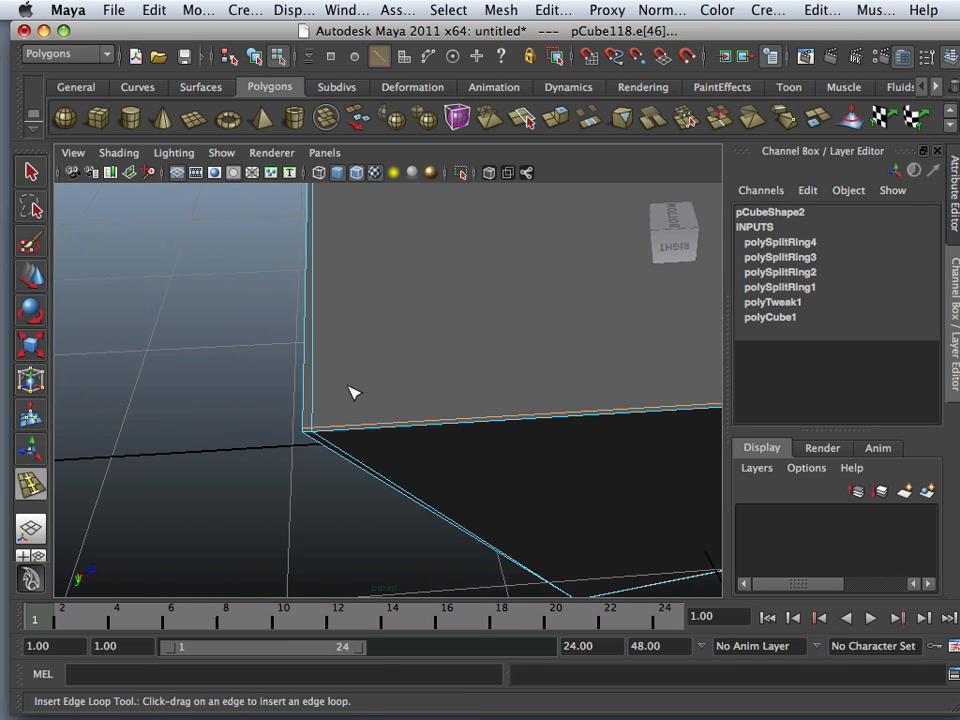
alt+right_drag(355, 390, 399, 463)
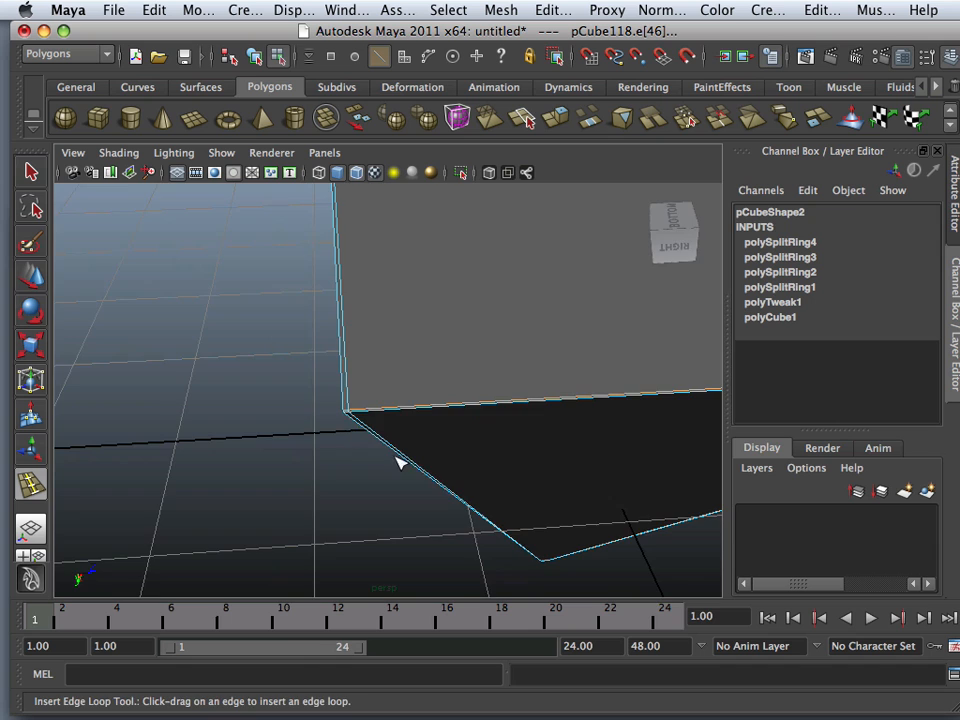
alt+drag(399, 463, 400, 349)
alt+middle_drag(400, 349, 400, 530)
alt+right_drag(400, 530, 285, 310)
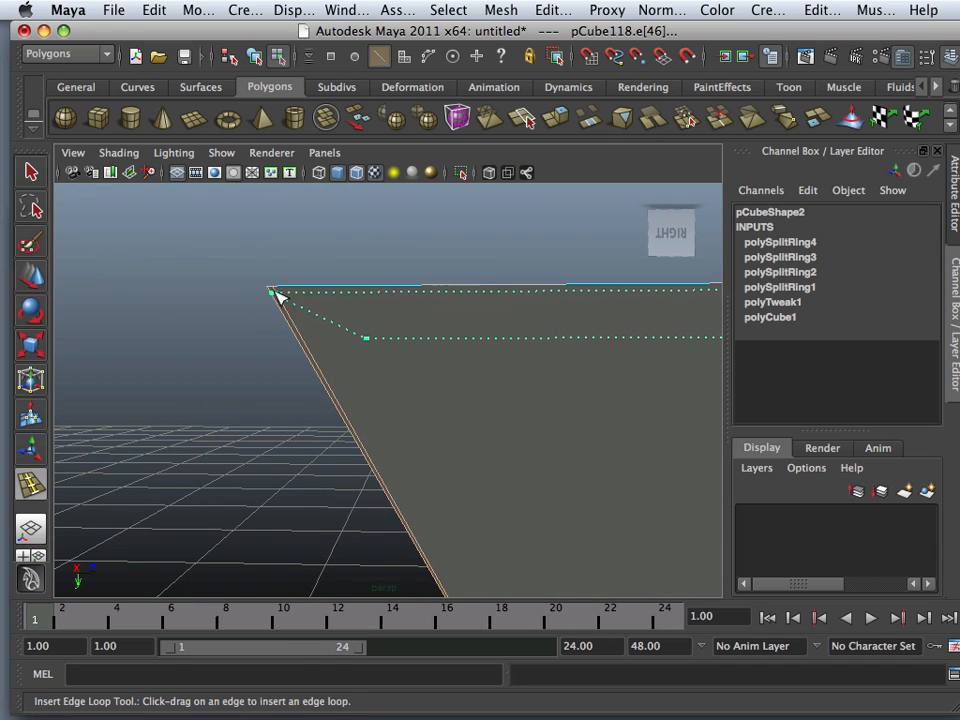
click(277, 292)
- Insert a horizontal edge loop around the pyramid just below its apex
alt+drag(521, 429, 513, 505)
alt+right_drag(513, 505, 577, 541)
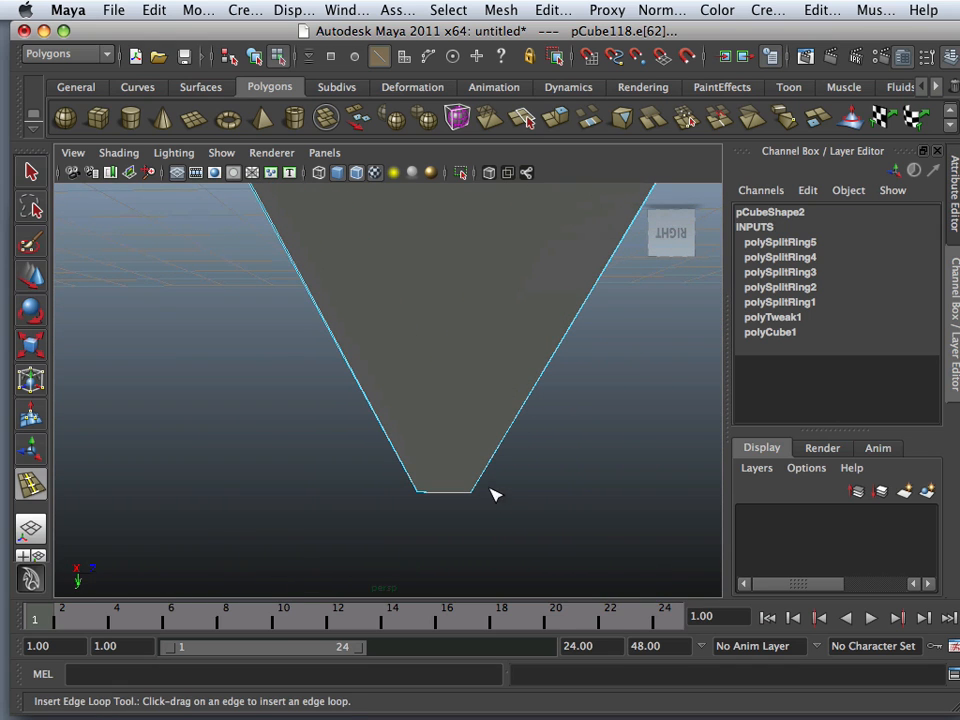
drag(474, 490, 475, 491)
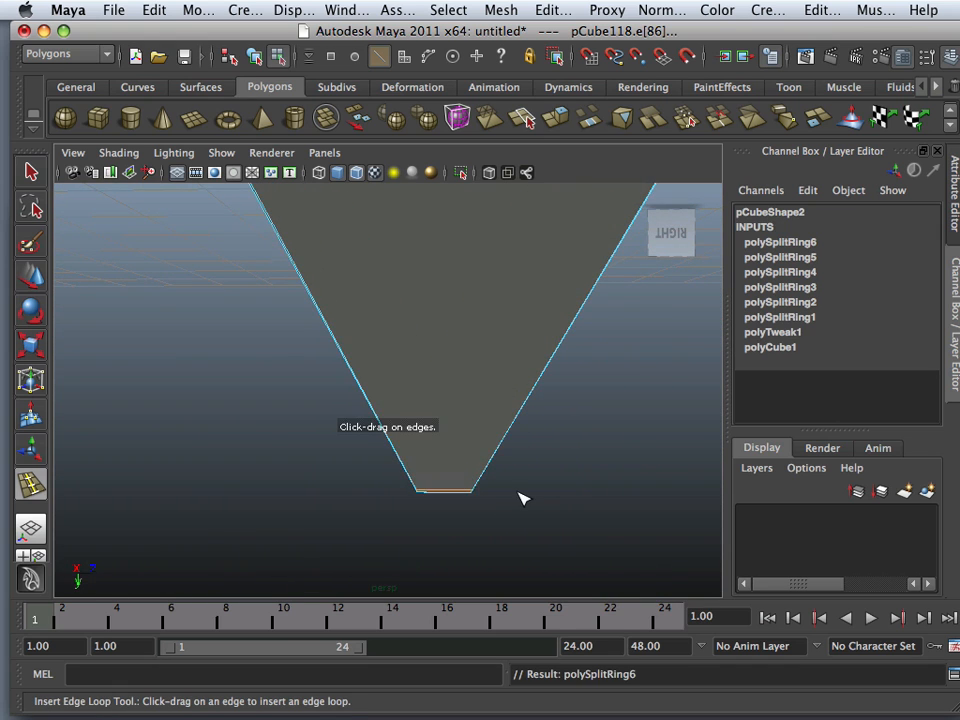
- Return the pyramid to object mode and display its smooth mesh preview
alt+right_drag(585, 555, 510, 489)
alt+middle_drag(460, 352, 460, 492)
alt+drag(426, 500, 448, 270)
alt+right_drag(455, 420, 369, 334)
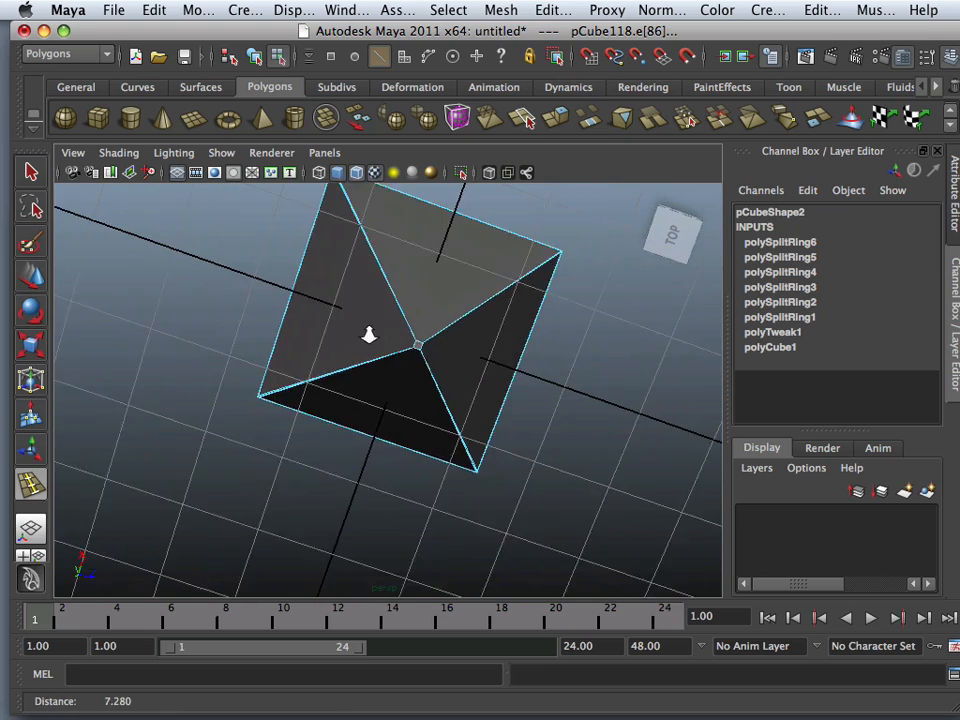
alt+drag(440, 444, 459, 245)
alt+right_drag(350, 370, 372, 400)
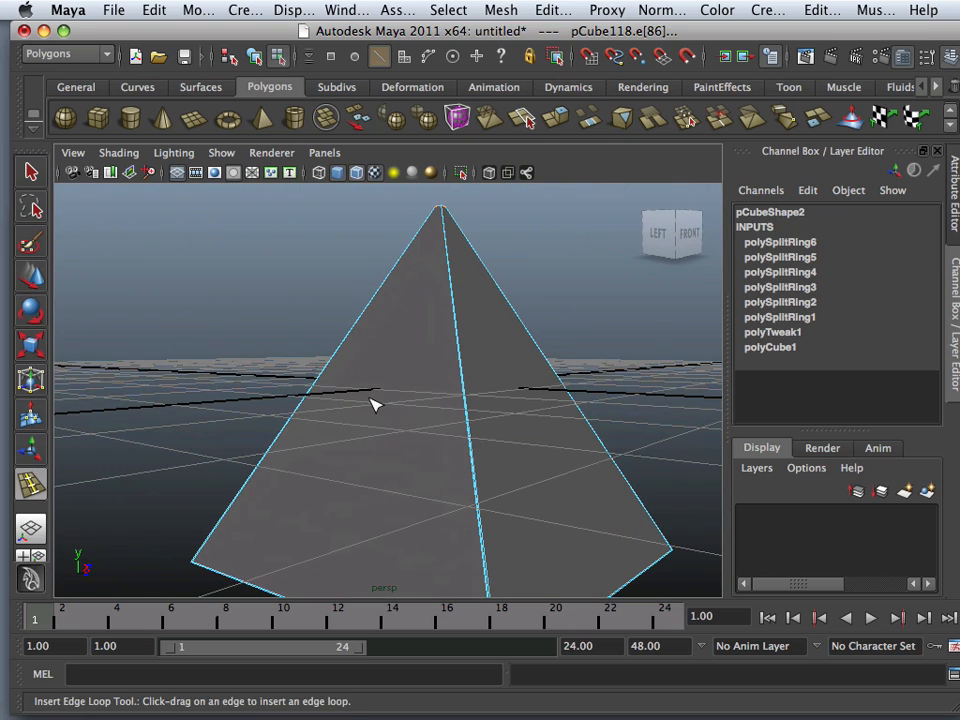
click(30, 278)
right_drag(343, 350, 432, 322)
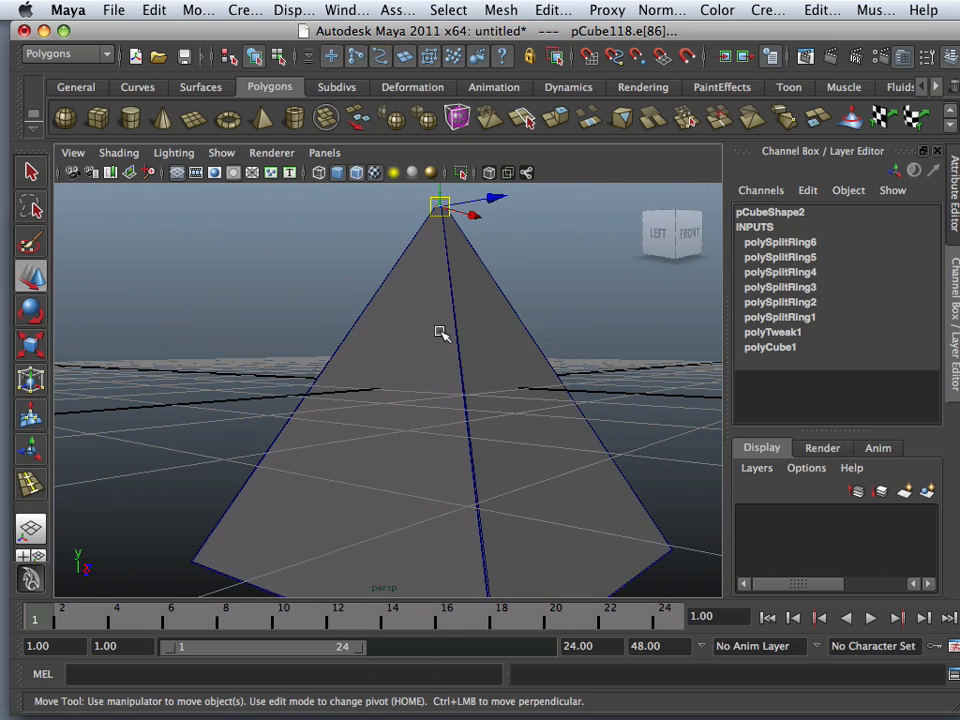
click(432, 345)
key(3)
click(574, 319)
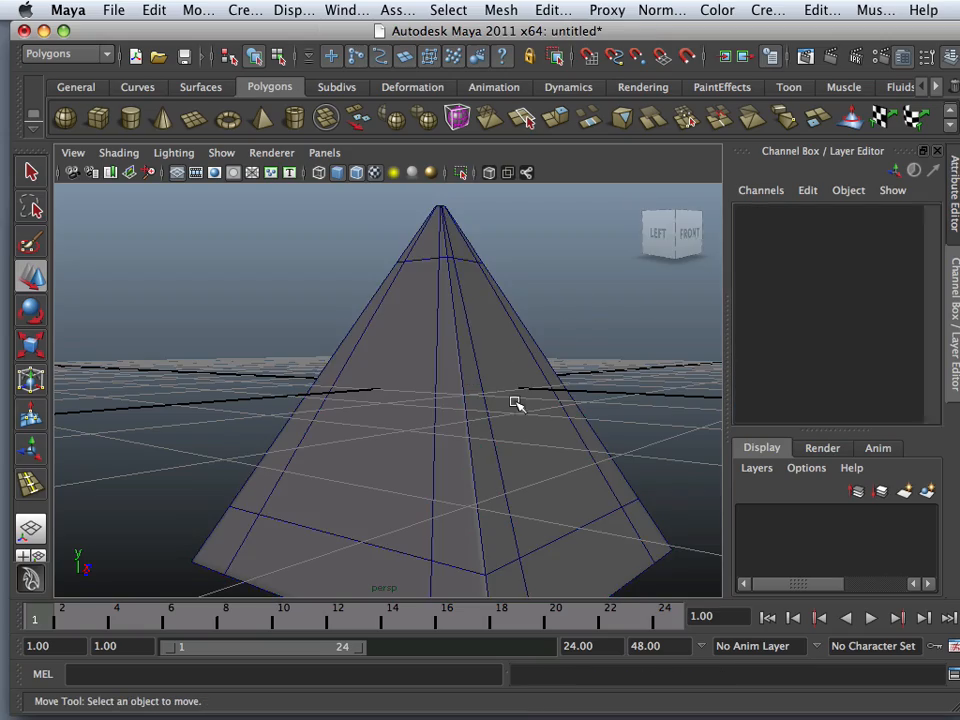
- Select the pyramid and switch it back to the unsmoothed display
alt+drag(514, 401, 386, 356)
click(386, 356)
key(w)
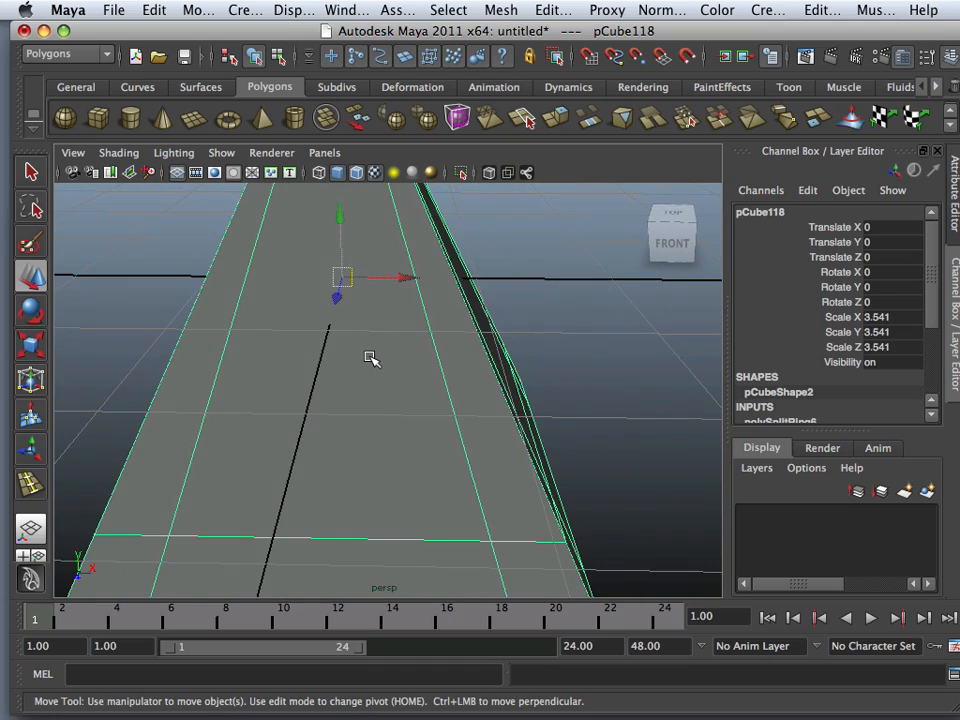
key(1)
- Examine the pyramid's front and left faces and its reinforced corner edges from several angles
alt+right_drag(431, 386, 332, 364)
alt+drag(332, 364, 424, 364)
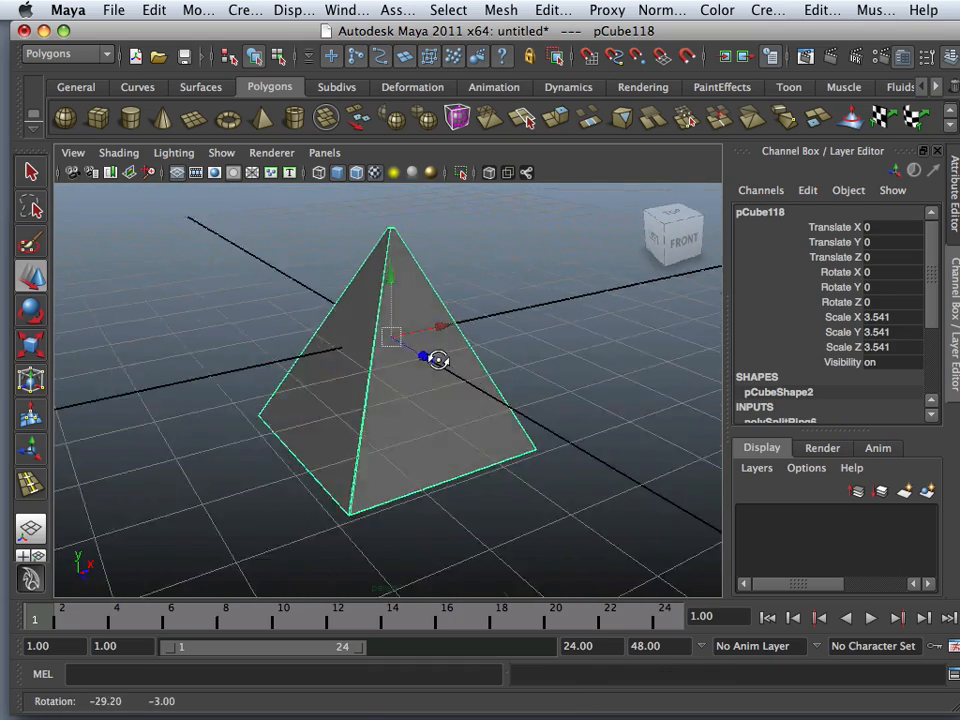
alt+right_drag(424, 364, 518, 370)
mouse_move(518, 370)
alt+mouse_down()
mouse_move(572, 422)
mouse_move(435, 388)
mouse_move(514, 369)
alt+mouse_up()
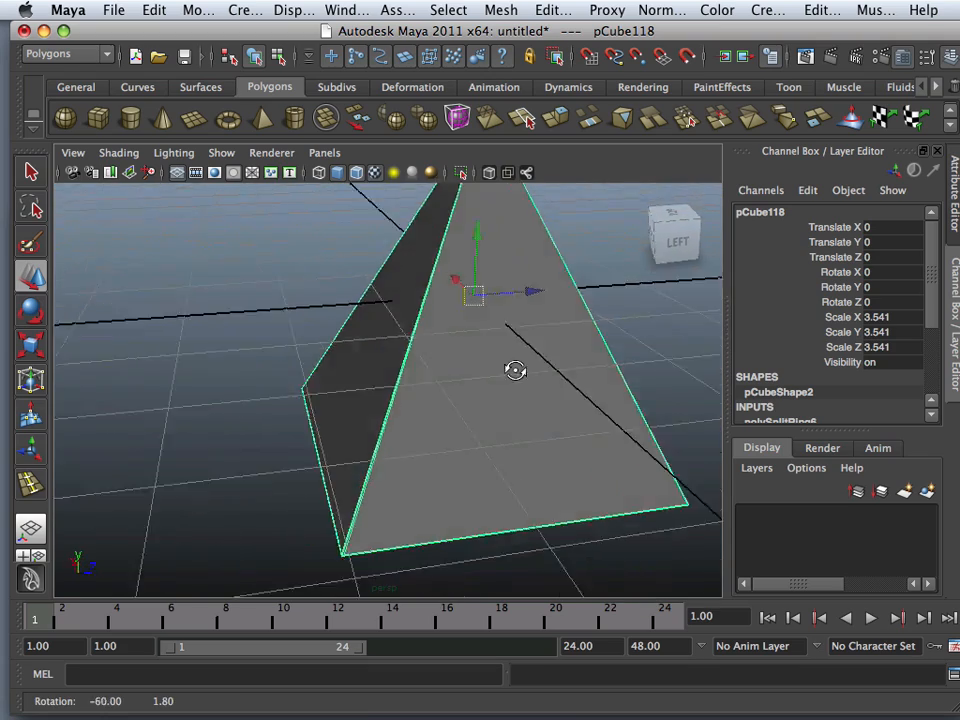
alt+middle_drag(514, 369, 404, 373)
alt+right_drag(404, 373, 414, 379)
alt+middle_drag(414, 379, 454, 384)
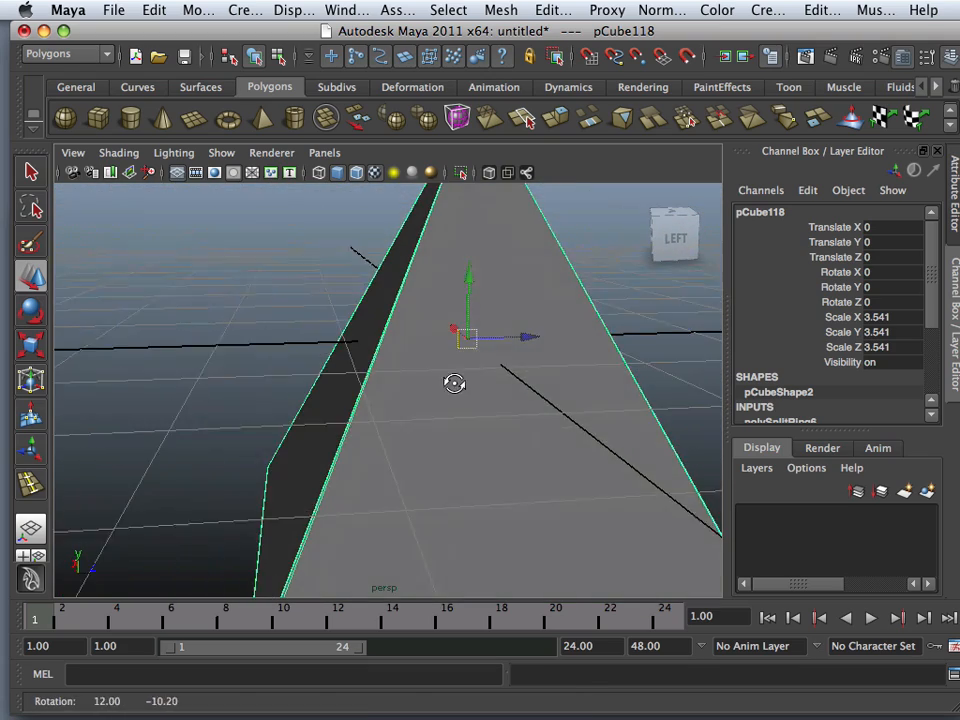
alt+right_drag(454, 384, 335, 368)
alt+middle_drag(441, 379, 372, 378)
alt+drag(367, 377, 357, 378)
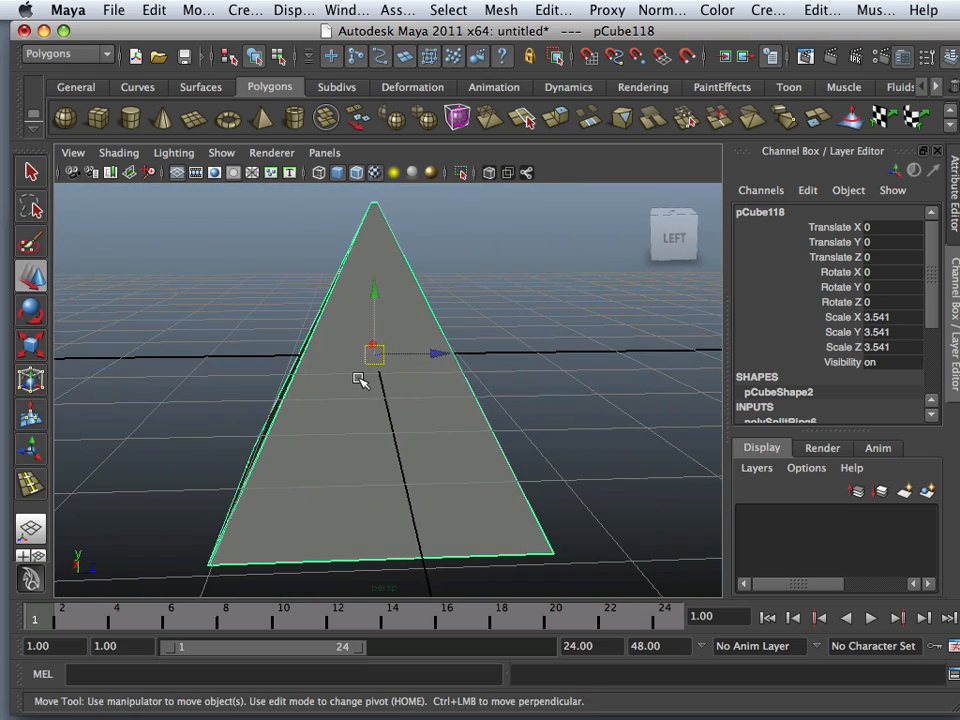
alt+right_drag(360, 380, 400, 389)
alt+drag(370, 381, 403, 399)
alt+right_drag(403, 399, 519, 422)
alt+drag(519, 422, 444, 414)
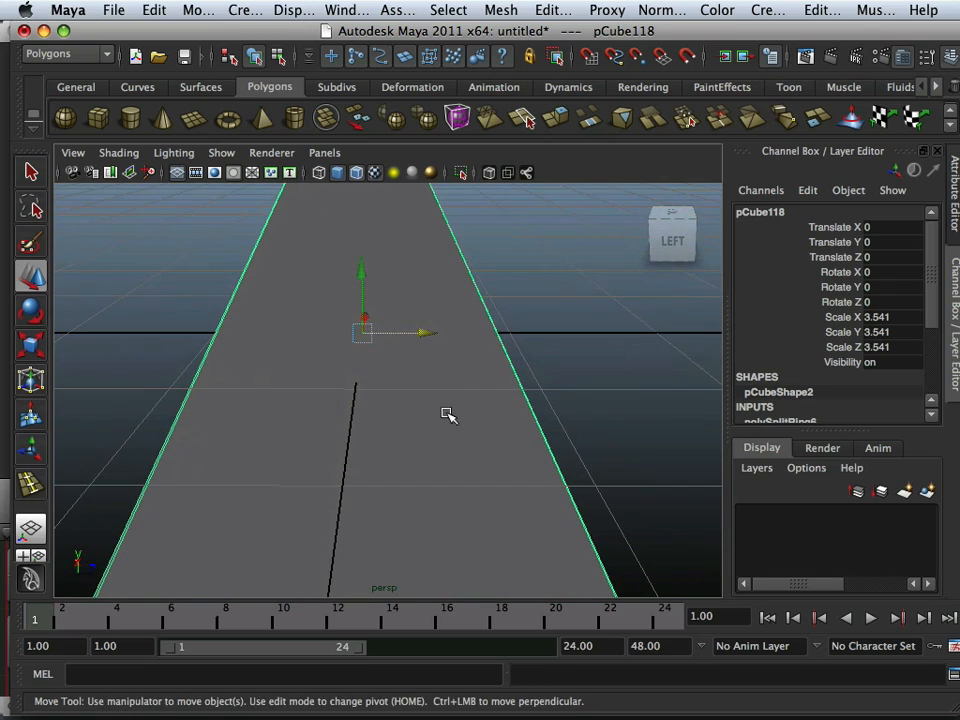
- Insert two horizontal edge loops across the middle of the pyramid's sides with the Insert Edge Loop Tool
click(501, 12)
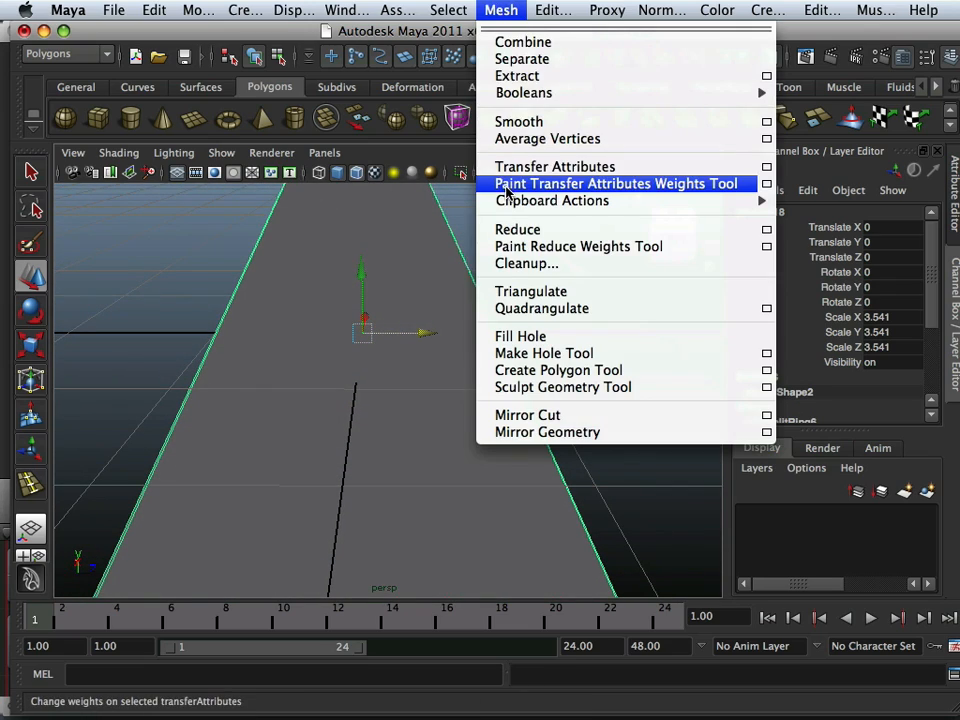
mouse_move(551, 12)
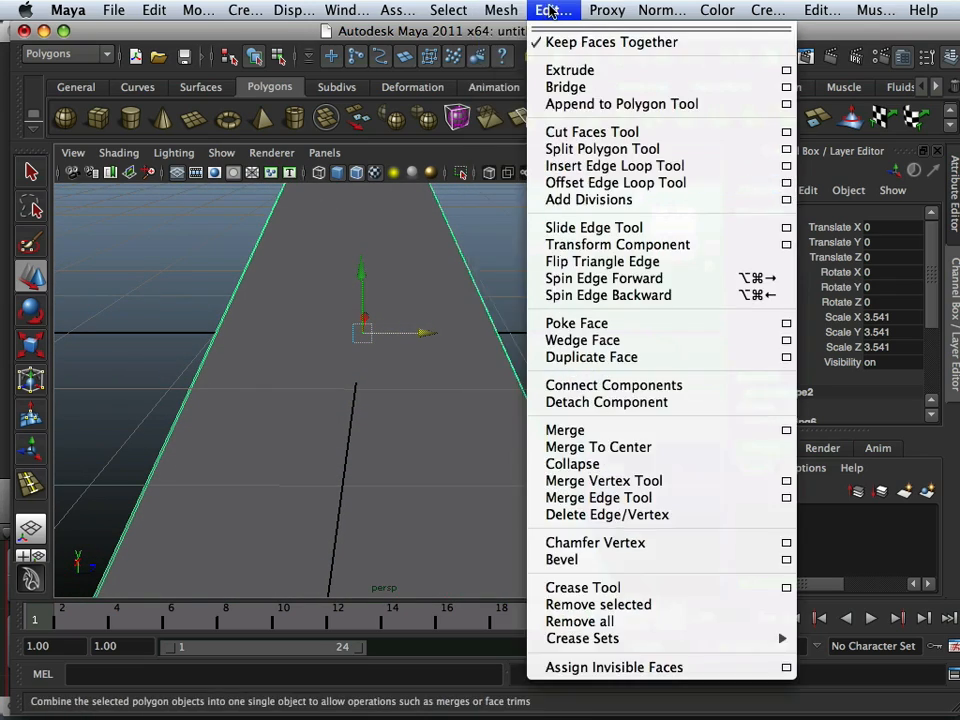
click(614, 166)
alt+drag(527, 347, 487, 348)
alt+drag(489, 399, 549, 450)
alt+drag(465, 418, 499, 392)
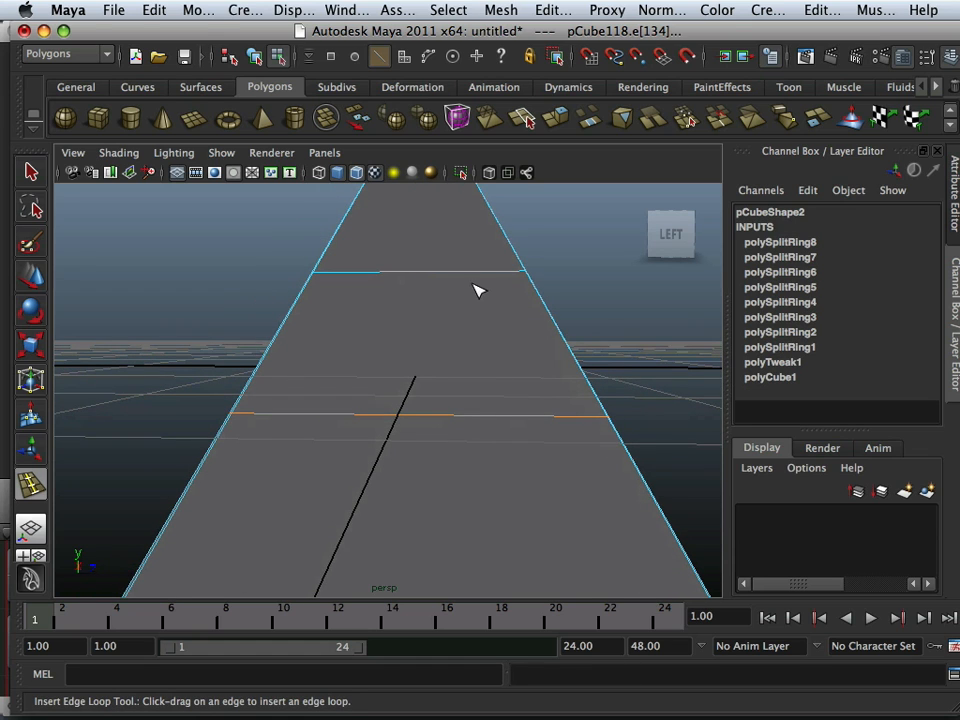
- Insert two lengthwise edge loops on the pyramid's left face, framing a central panel between the horizontal loops
drag(476, 277, 476, 277)
drag(384, 274, 380, 274)
alt+drag(392, 343, 285, 328)
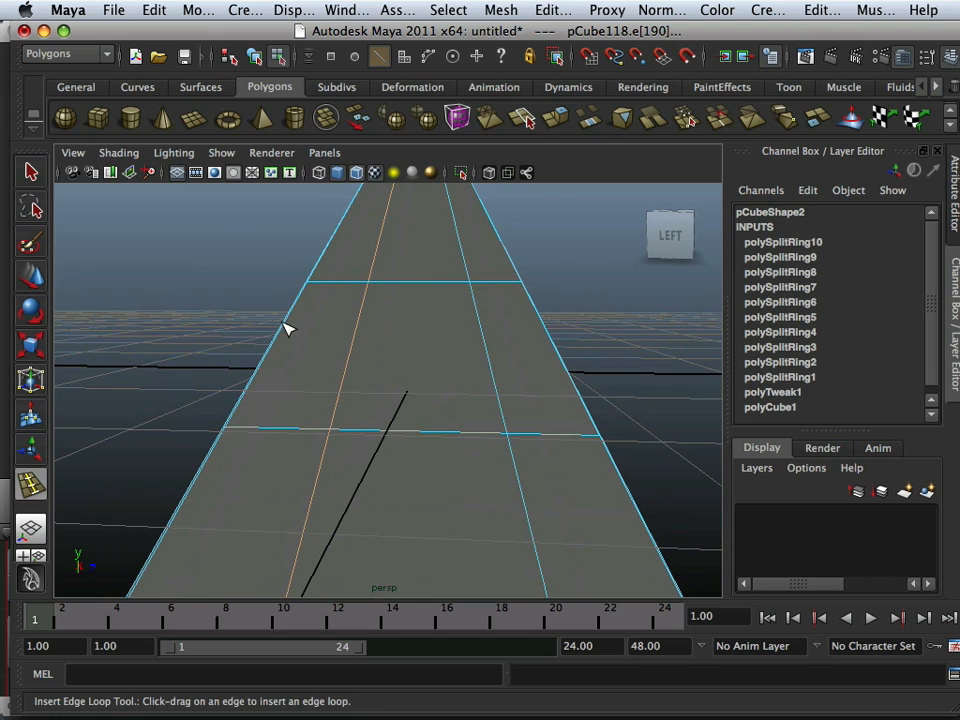
- Switch the pyramid to face selection and select the central panel face on its left side
click(22, 306)
key(w)
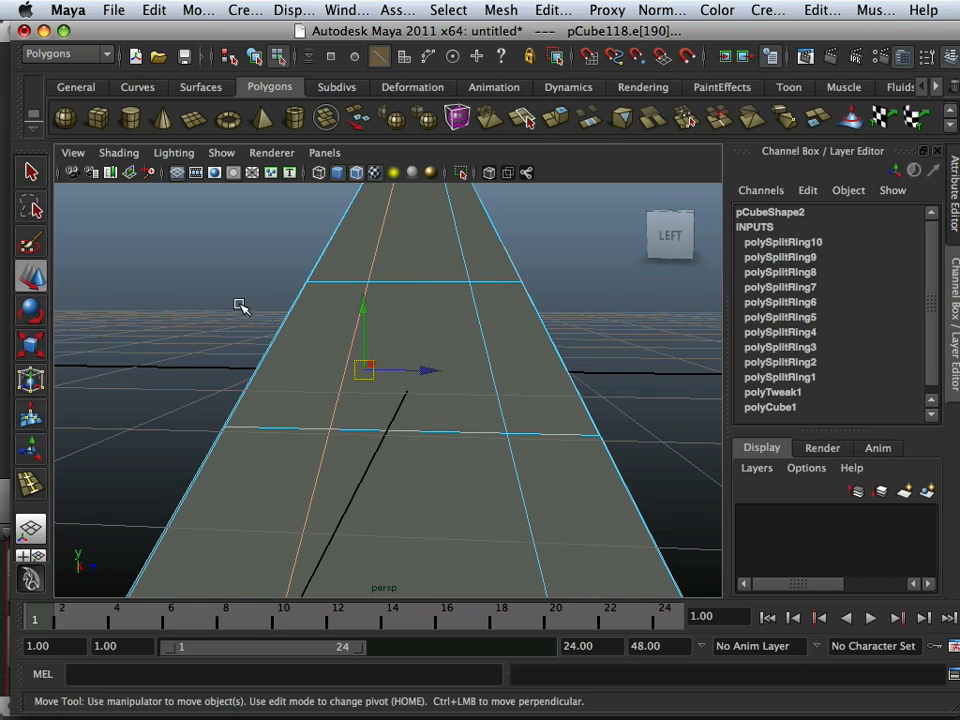
right_drag(440, 350, 443, 385)
click(420, 363)
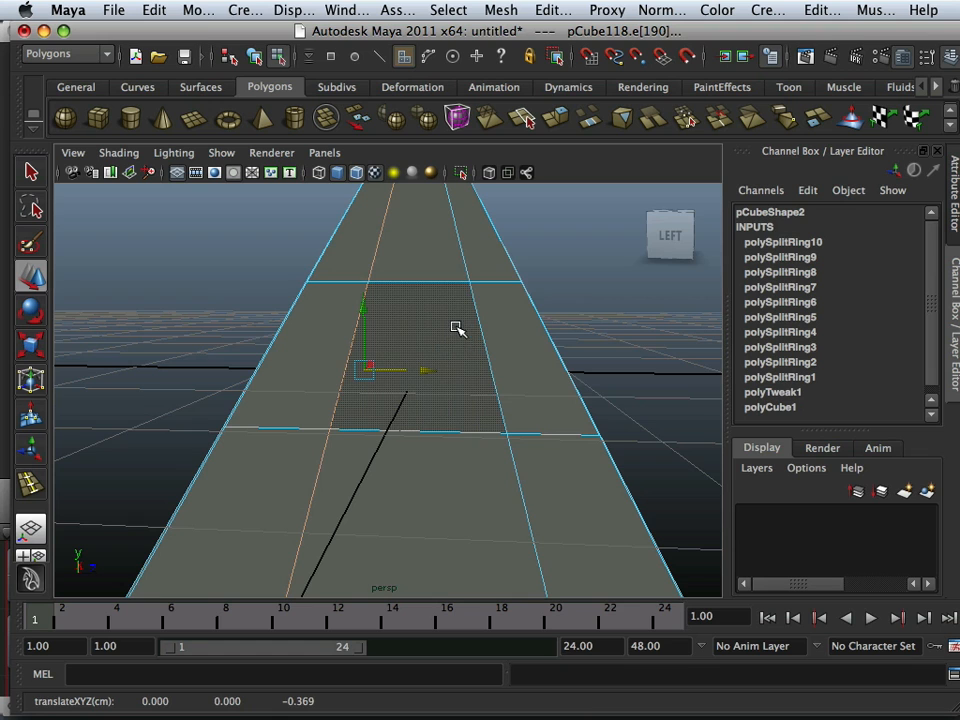
alt+right_drag(466, 315, 497, 328)
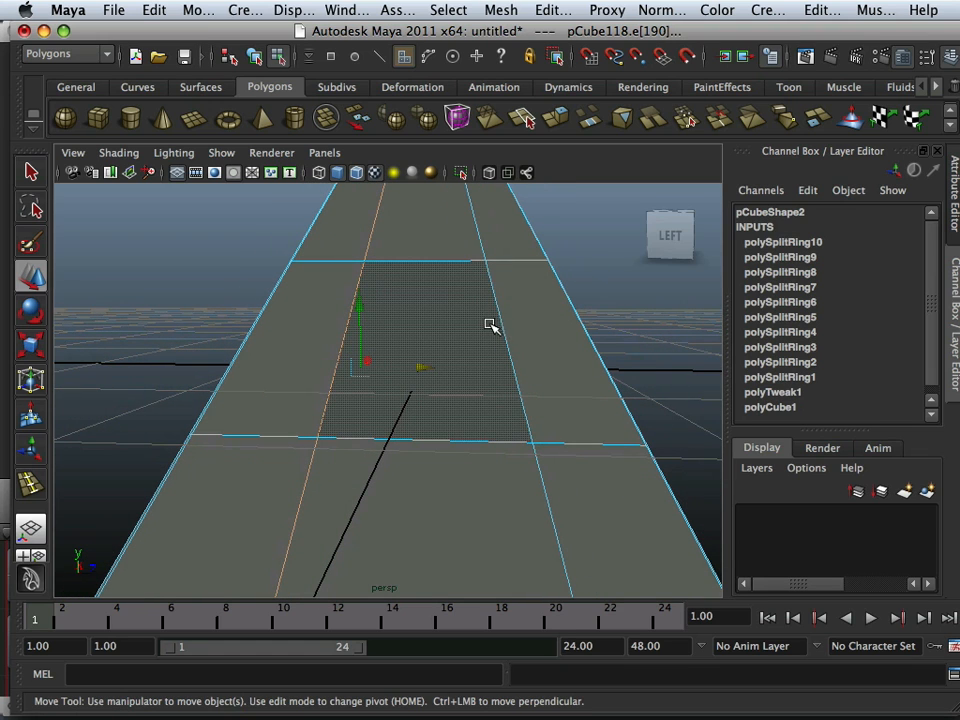
click(456, 318)
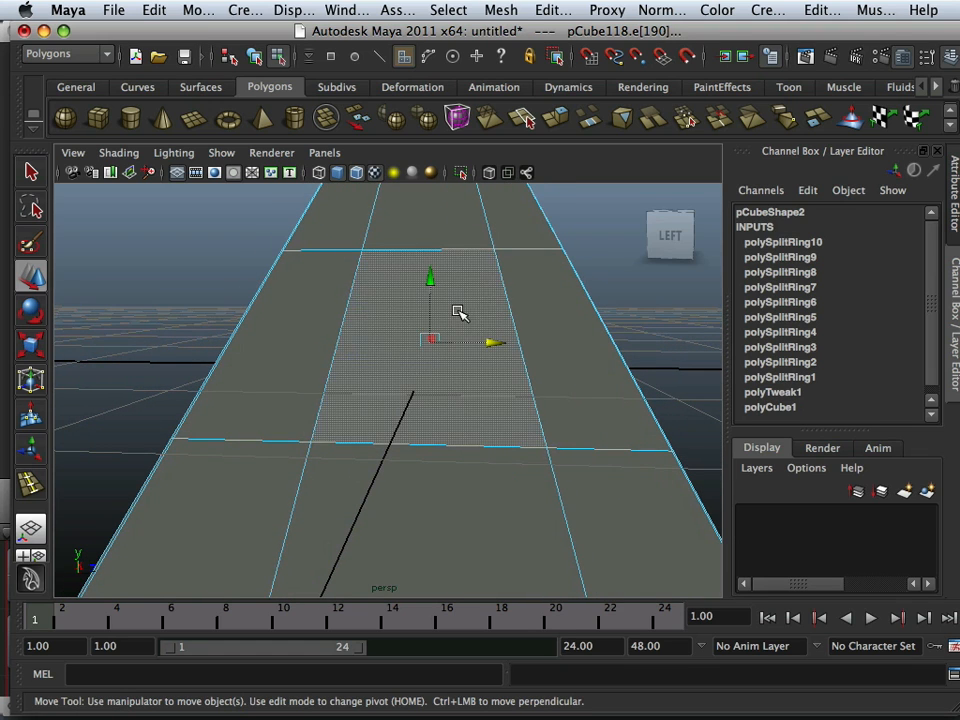
alt+drag(495, 313, 463, 306)
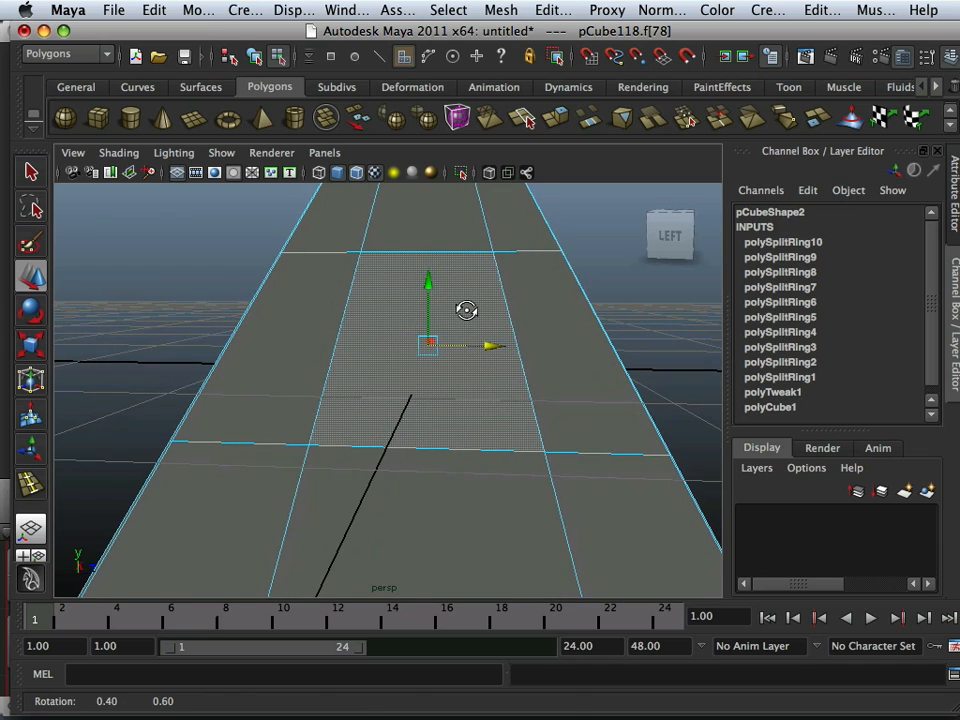
alt+right_drag(448, 309, 467, 312)
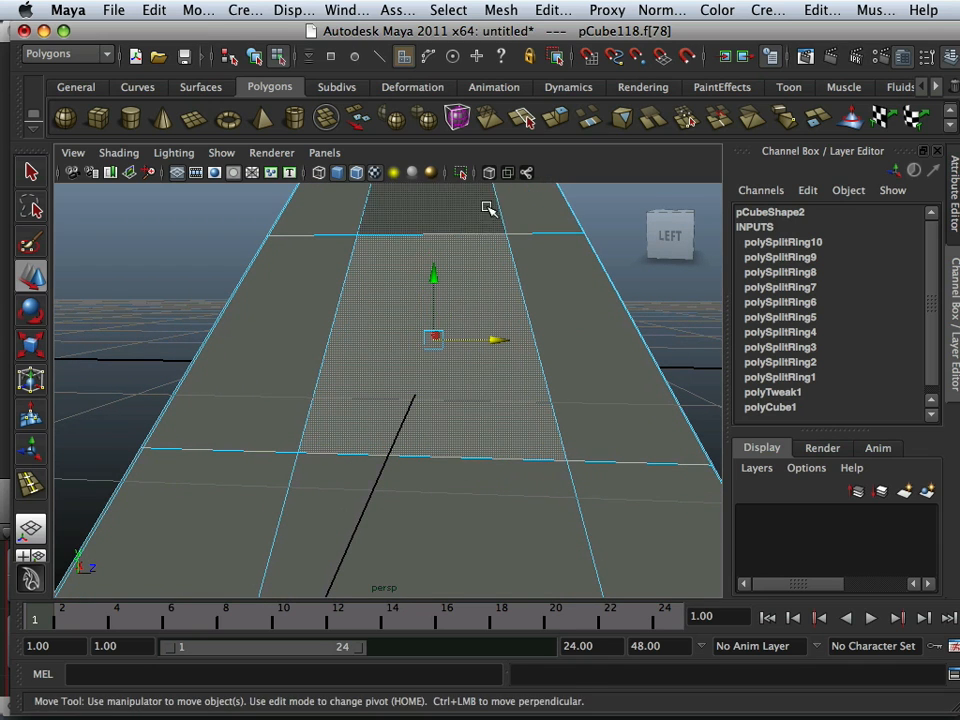
- Extrude the left side's central face and scale it inward to about 0.73 in height and 0.76 in width
click(557, 120)
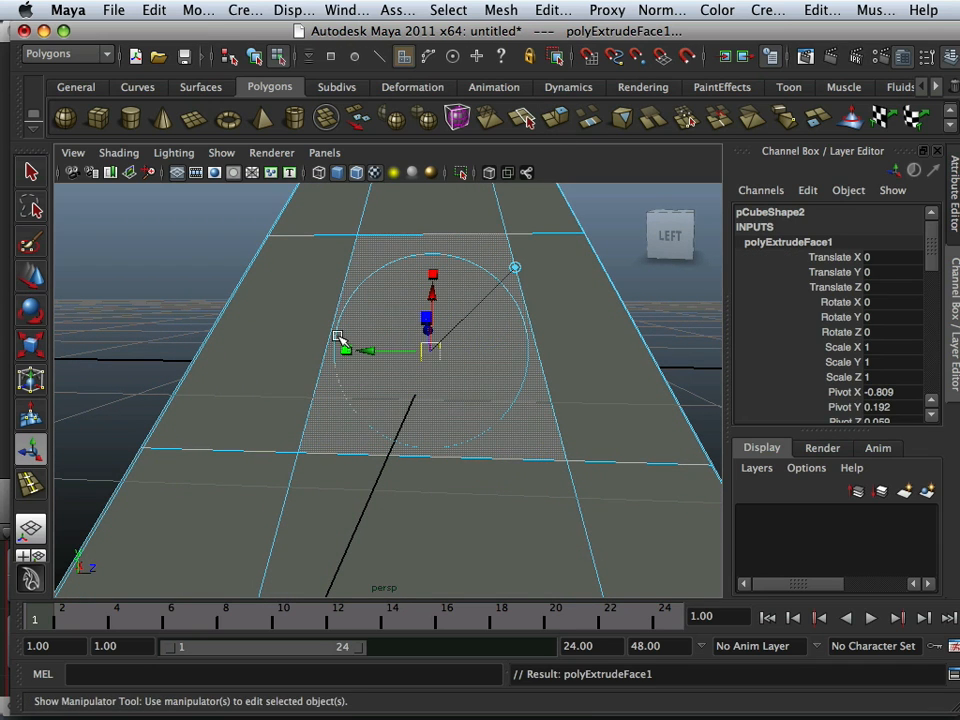
drag(344, 348, 368, 349)
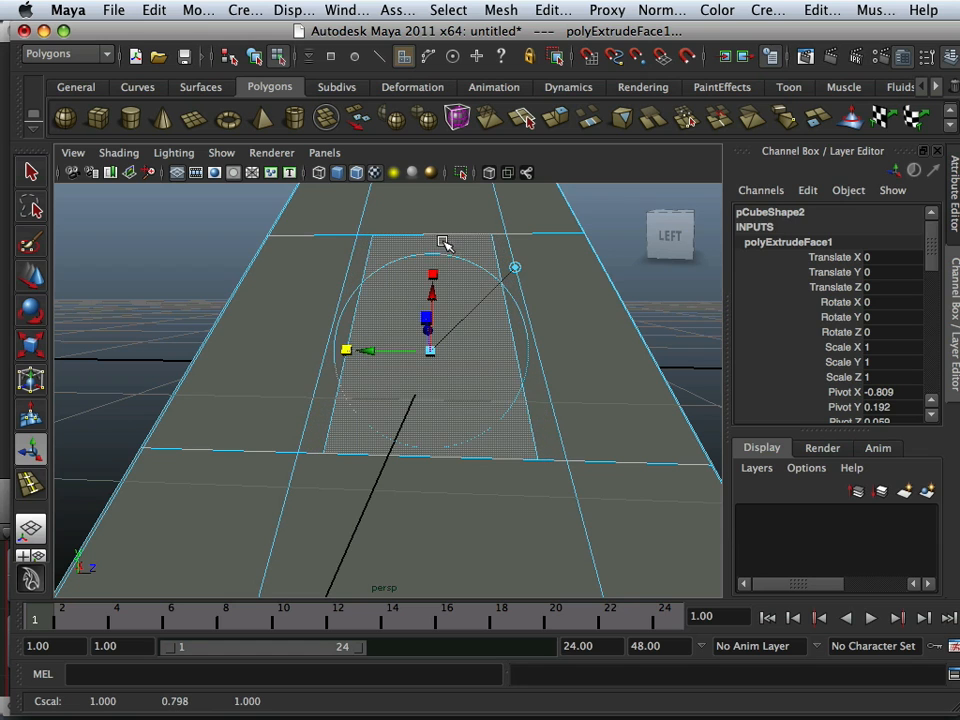
drag(437, 267, 376, 301)
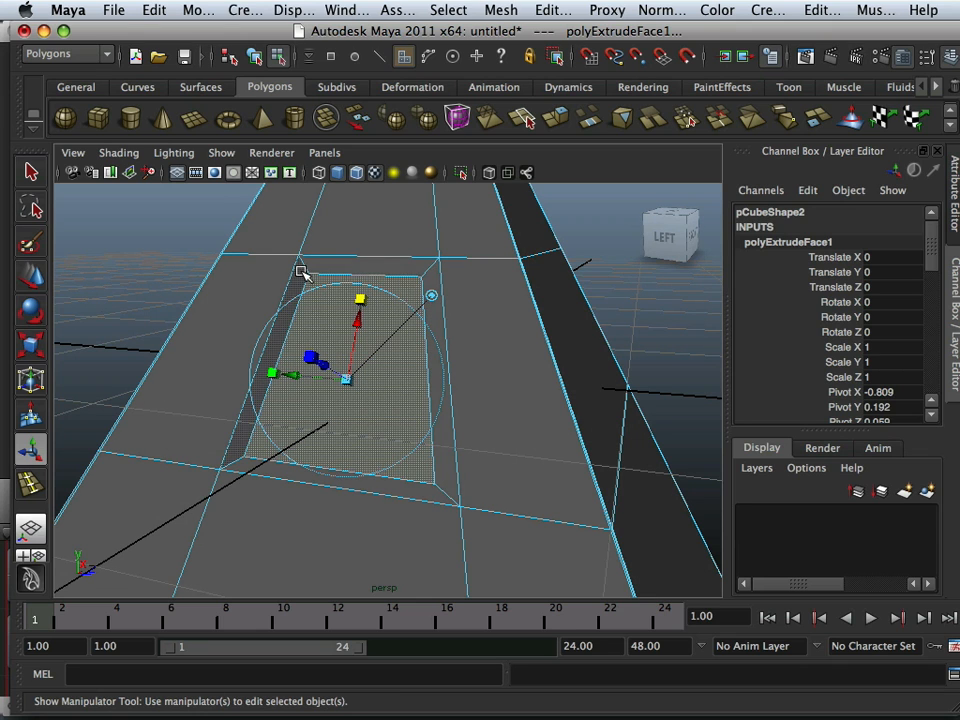
scroll(323, 302, up, 4)
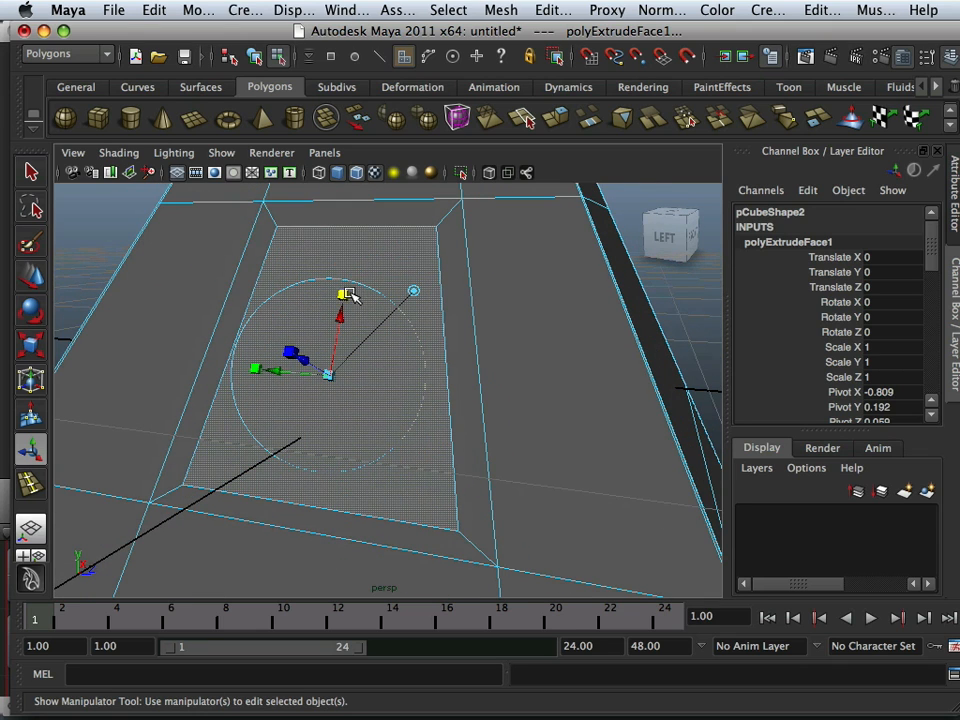
drag(345, 295, 345, 307)
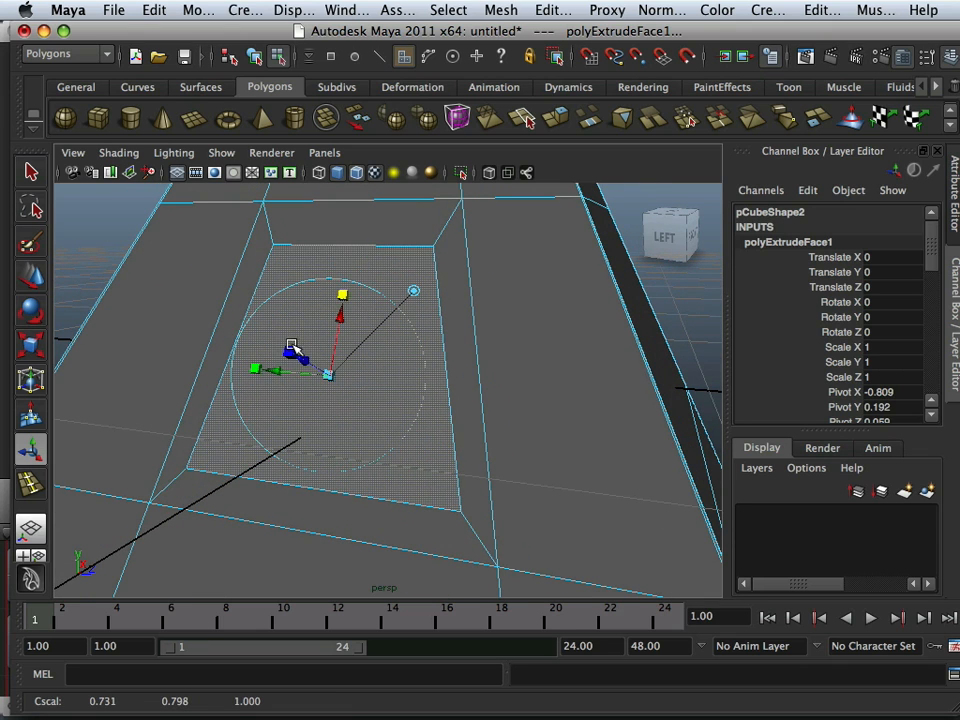
drag(258, 369, 261, 372)
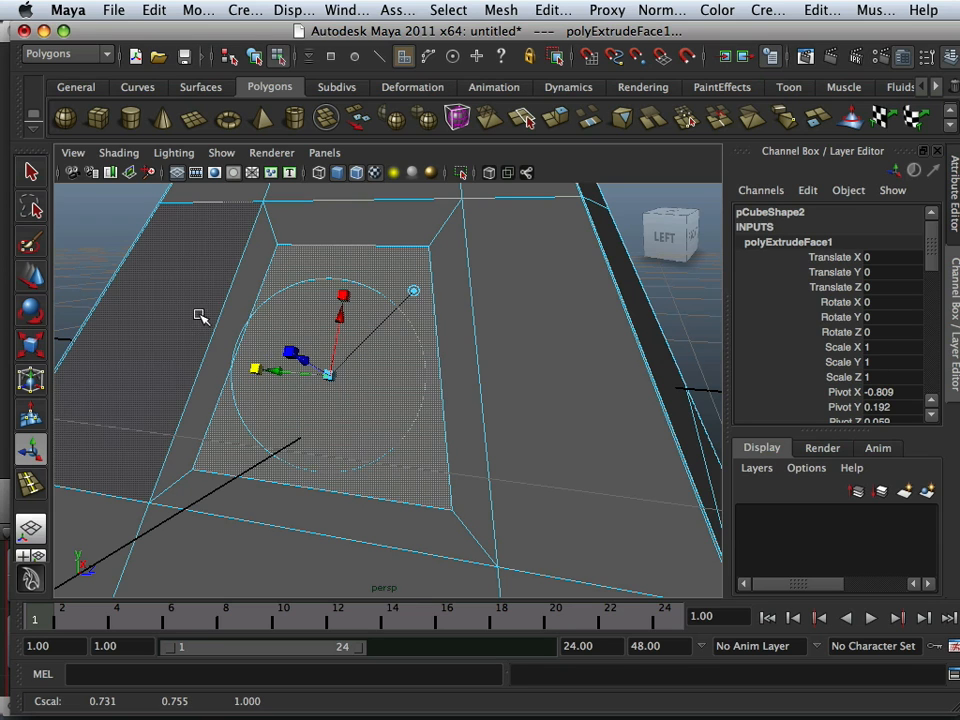
click(101, 240)
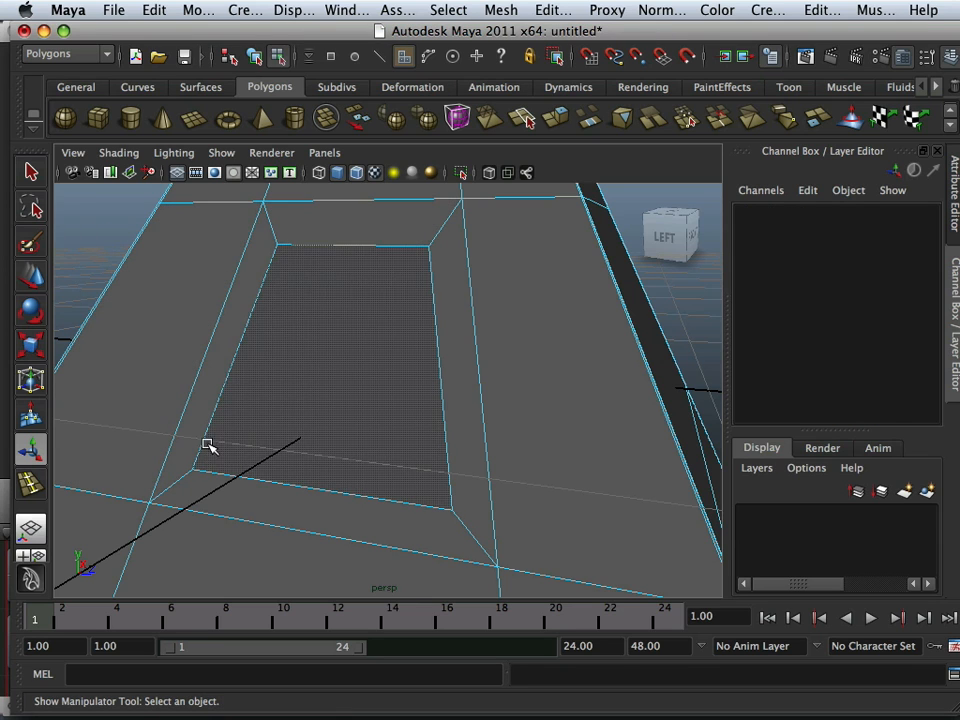
- Extrude the central panel face on the pyramid's right side and scale it inward to about 0.78 in height and 0.74 in width
scroll(448, 250, down, 3)
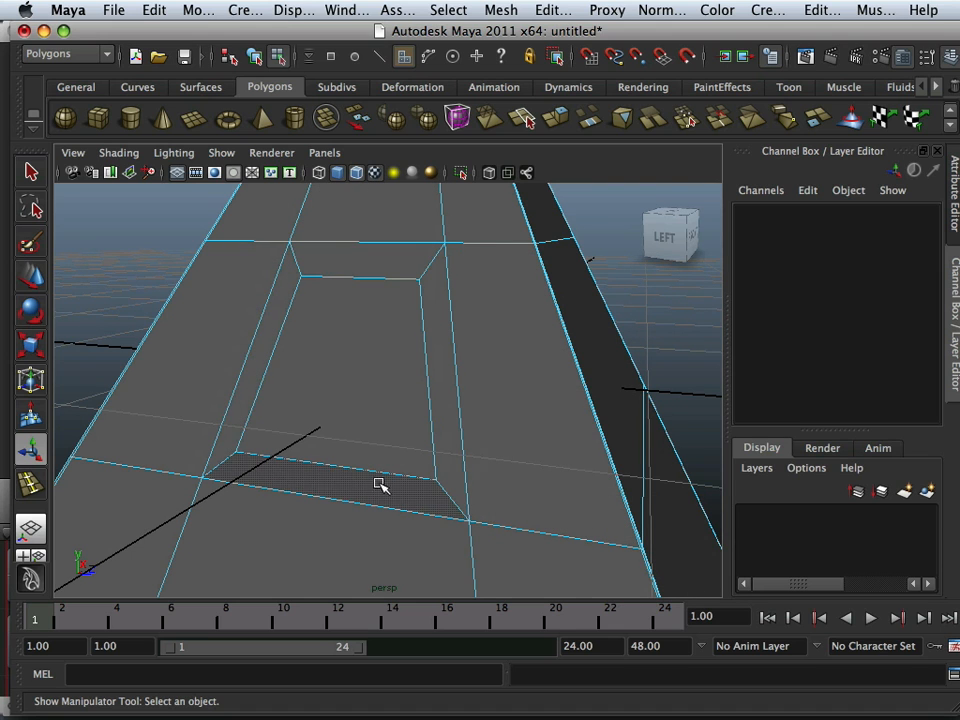
alt+drag(356, 270, 133, 285)
click(259, 343)
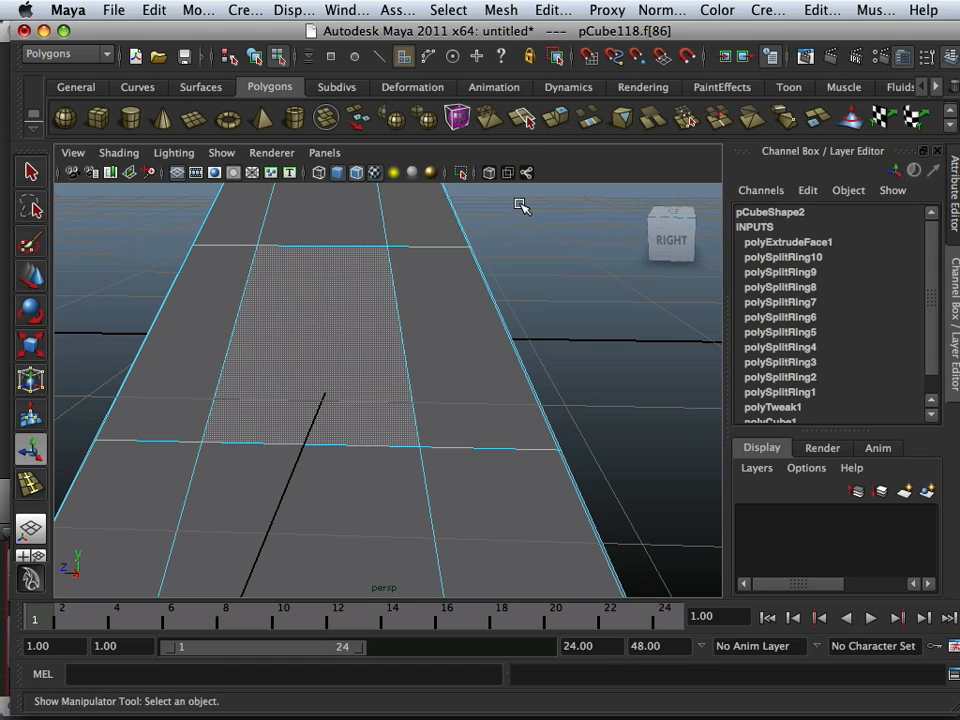
click(551, 121)
drag(404, 360, 380, 358)
drag(311, 440, 313, 425)
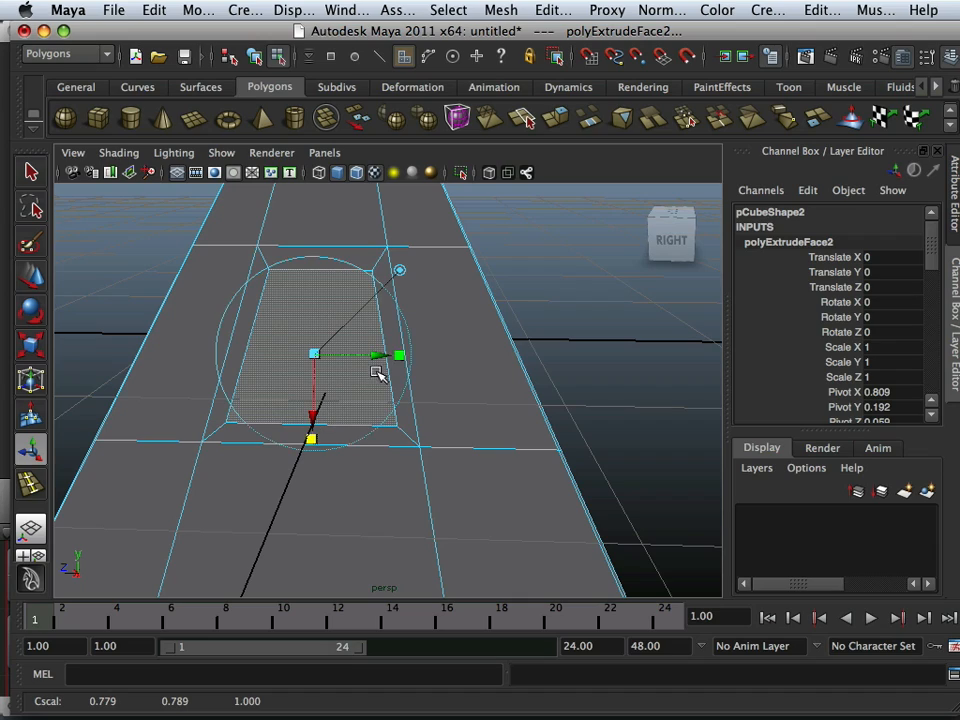
drag(399, 355, 393, 358)
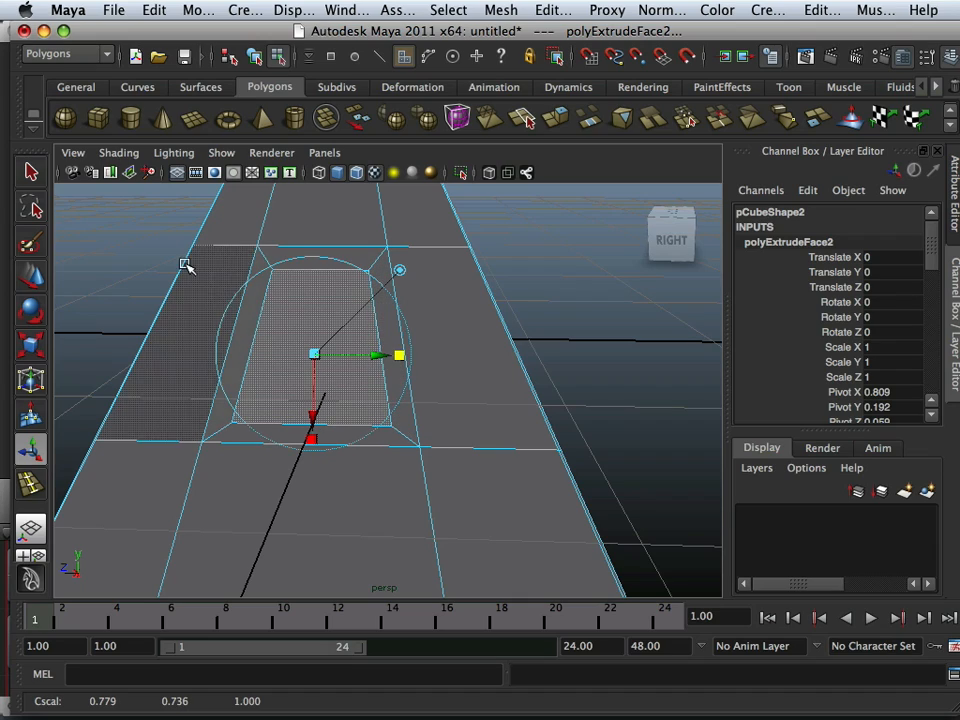
click(118, 296)
- Delete the inset central faces on the pyramid's left and right sides to open both walls
alt+drag(118, 296, 556, 312)
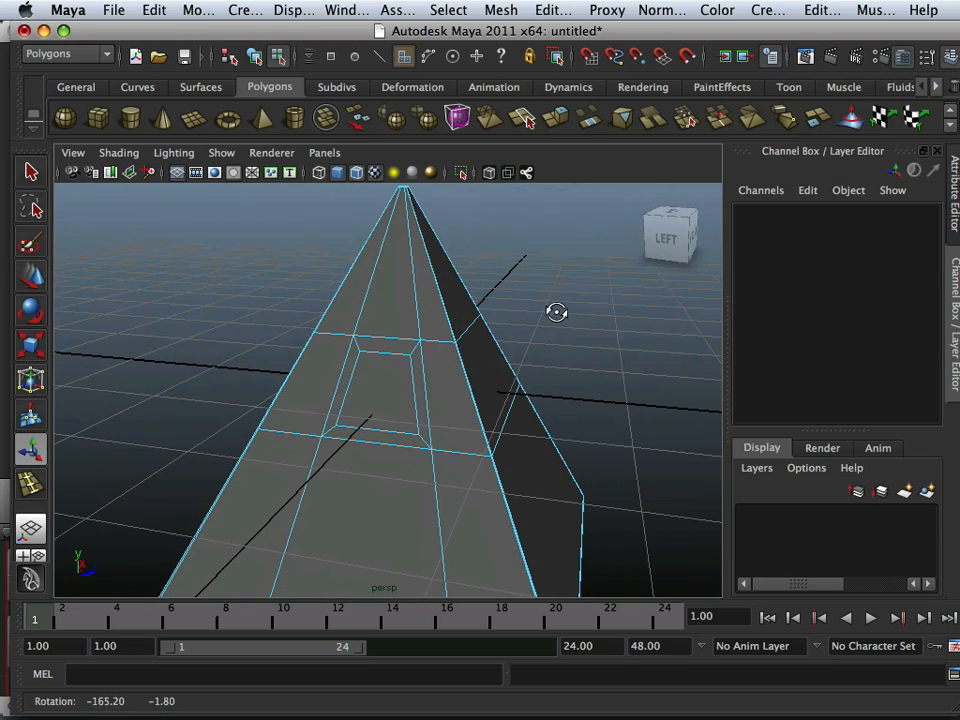
click(376, 407)
key(Delete)
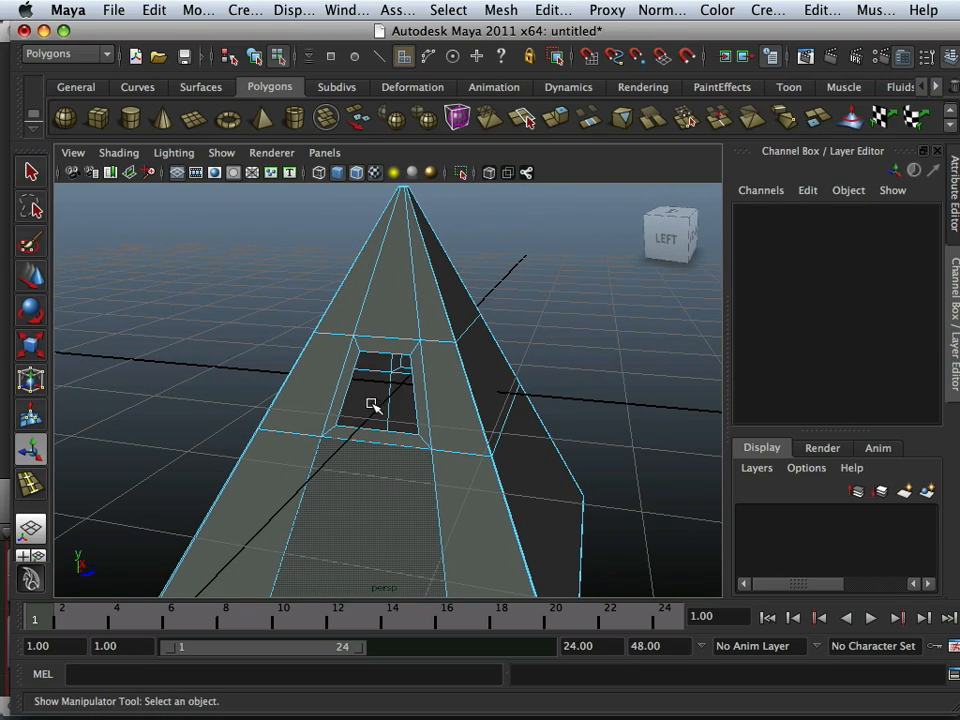
alt+drag(373, 405, 140, 361)
click(369, 379)
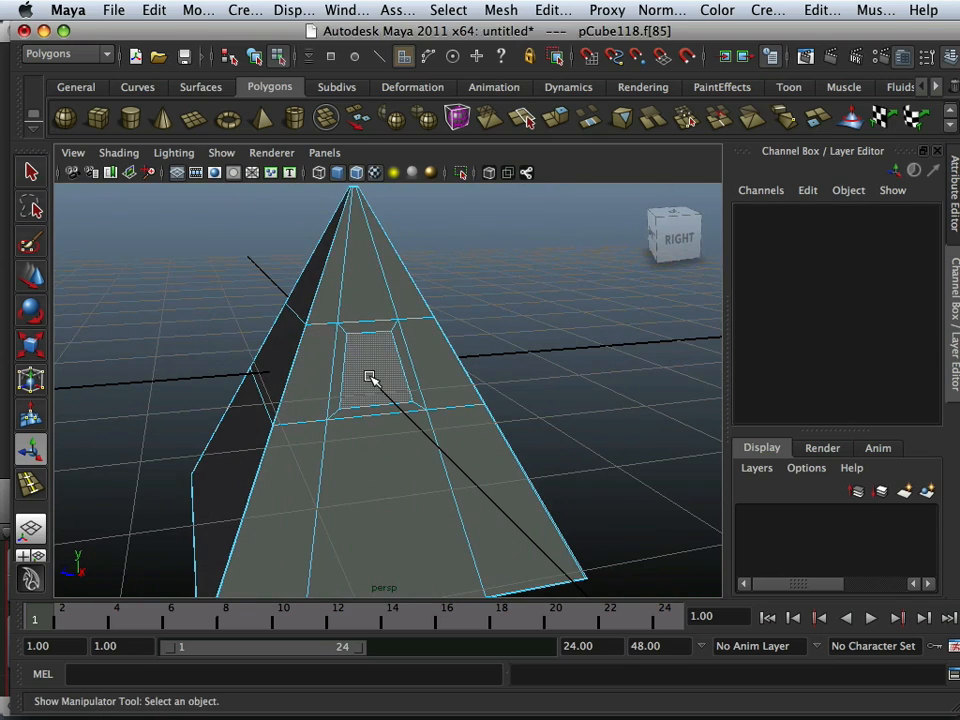
key(Delete)
- Return to object selection, select the pyramid and examine the openings through its two sides
alt+drag(355, 378, 315, 368)
scroll(304, 367, up, 6)
alt+middle_drag(315, 318, 351, 422)
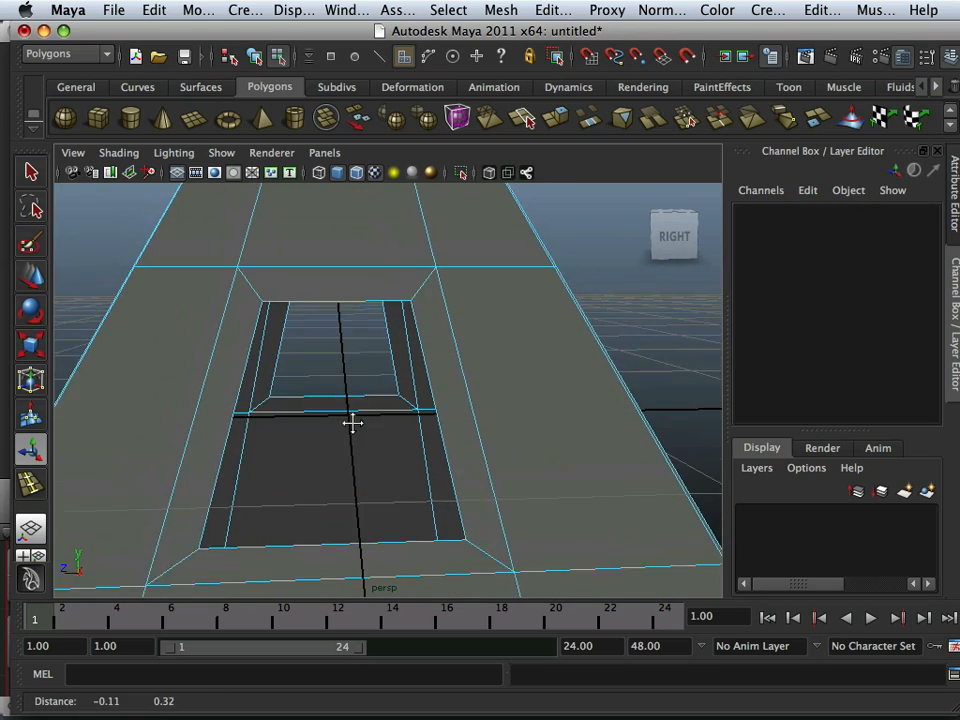
right_drag(294, 293, 347, 265)
click(346, 266)
scroll(368, 268, down, 5)
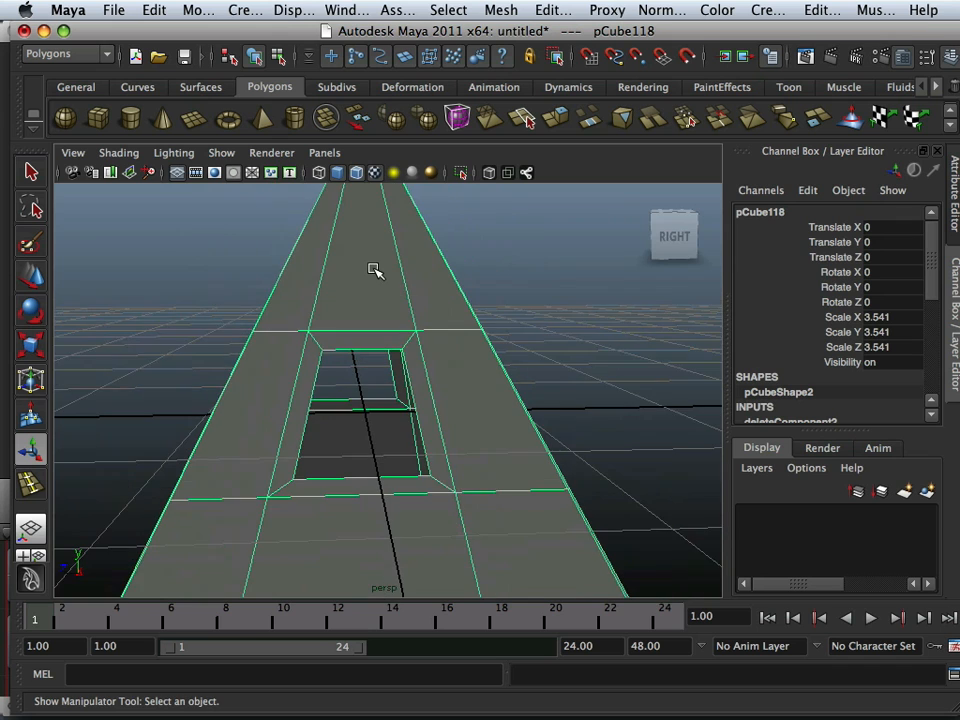
mouse_move(382, 281)
alt+mouse_down()
mouse_move(392, 302)
mouse_move(386, 296)
alt+mouse_up()
scroll(450, 322, up, 3)
alt+drag(480, 336, 455, 317)
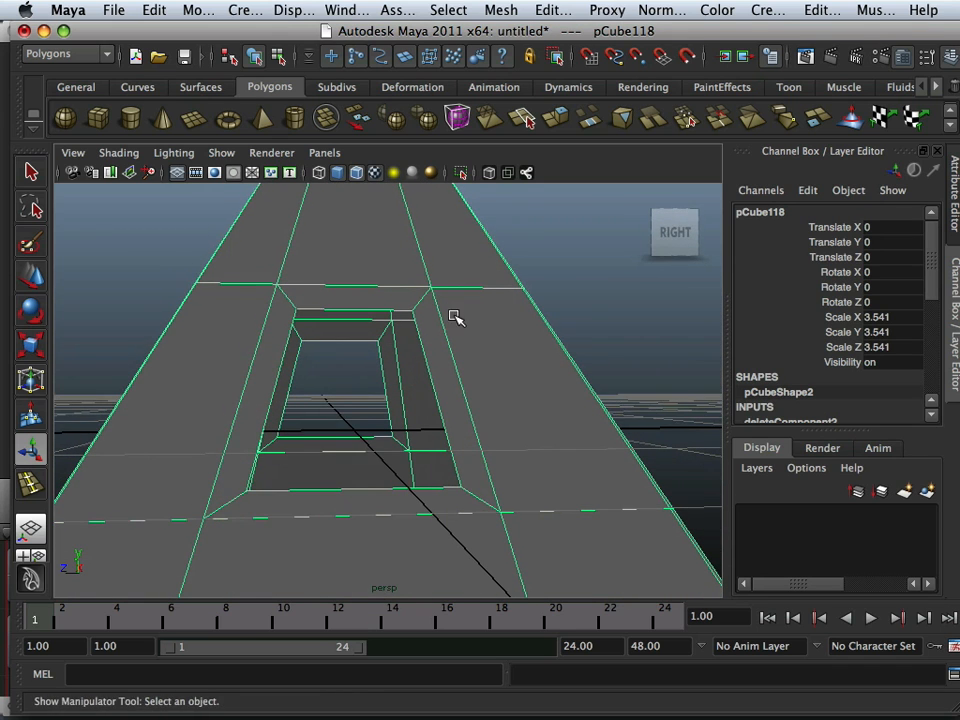
- Try to bridge the two openings with the whole pyramid selected
click(501, 10)
mouse_move(548, 10)
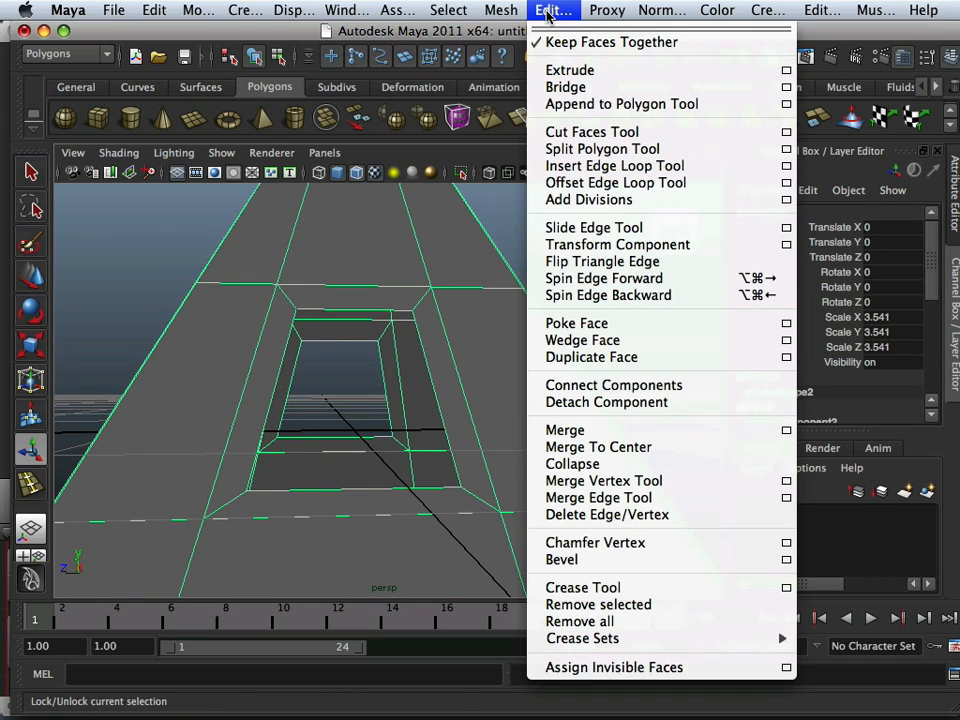
click(562, 86)
alt+drag(421, 247, 399, 364)
key(z)
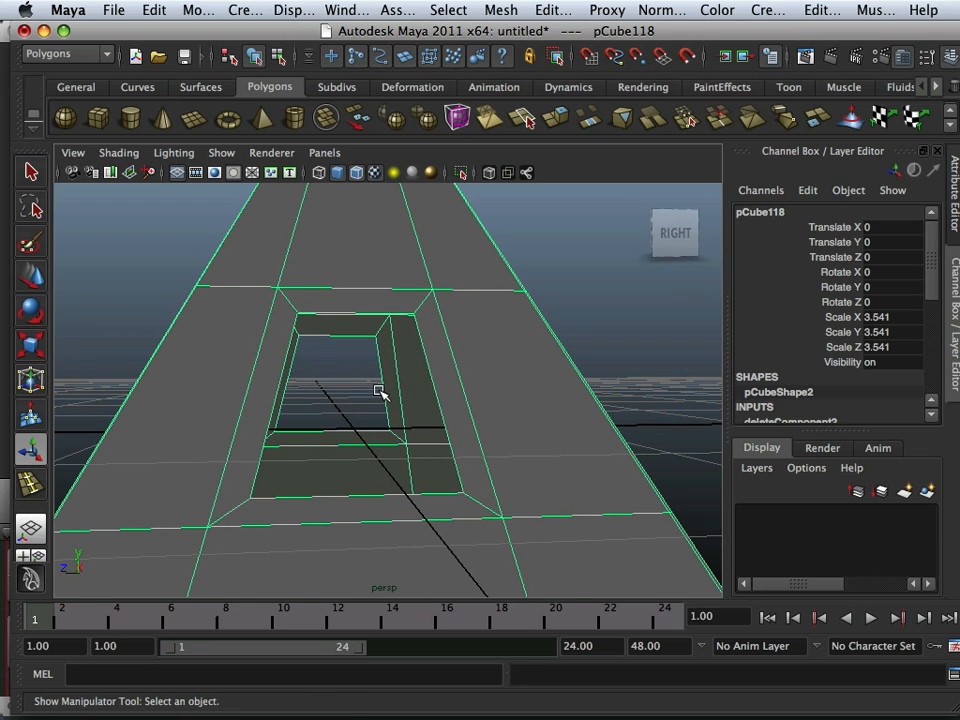
- Bridge the bottom edges of the two openings using a linear path with 0 divisions
right_drag(343, 345, 339, 306)
click(384, 481)
alt+drag(384, 481, 376, 488)
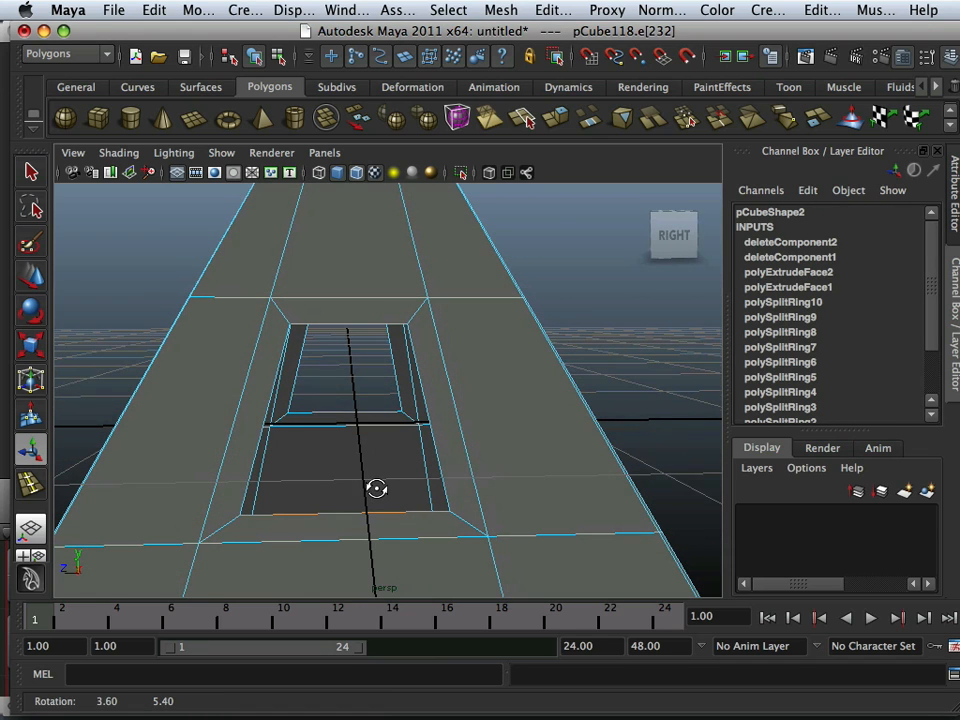
shift+click(352, 411)
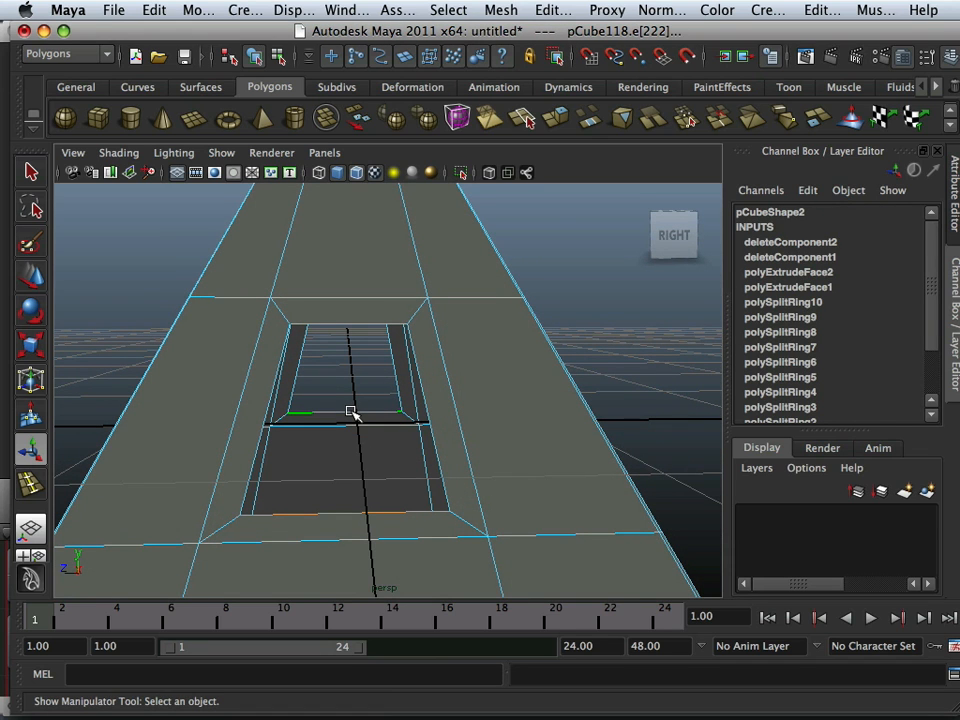
click(554, 10)
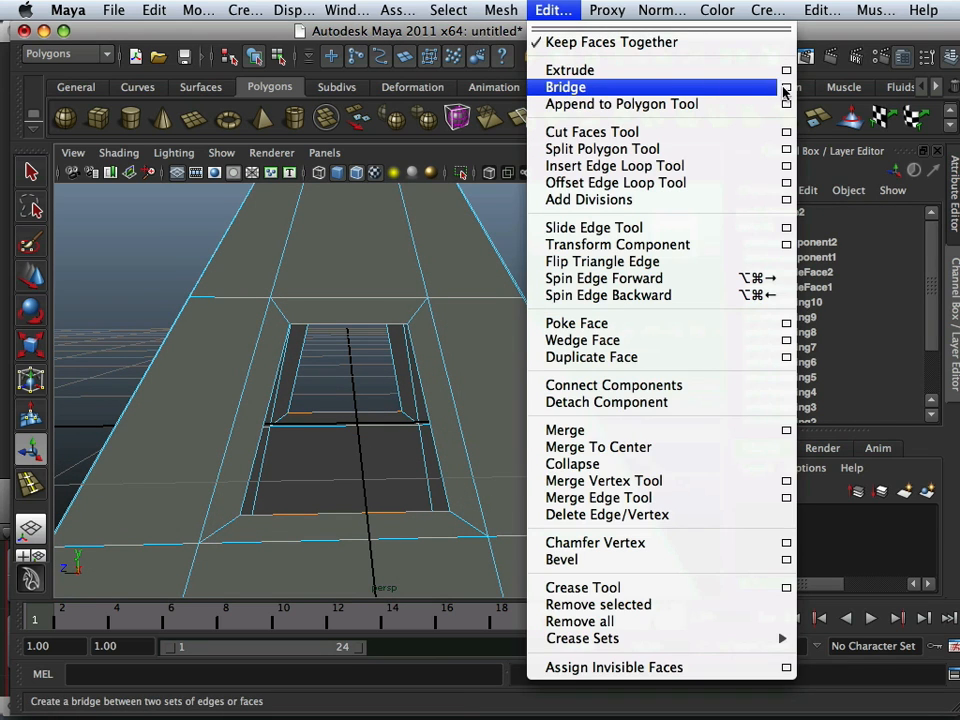
click(785, 91)
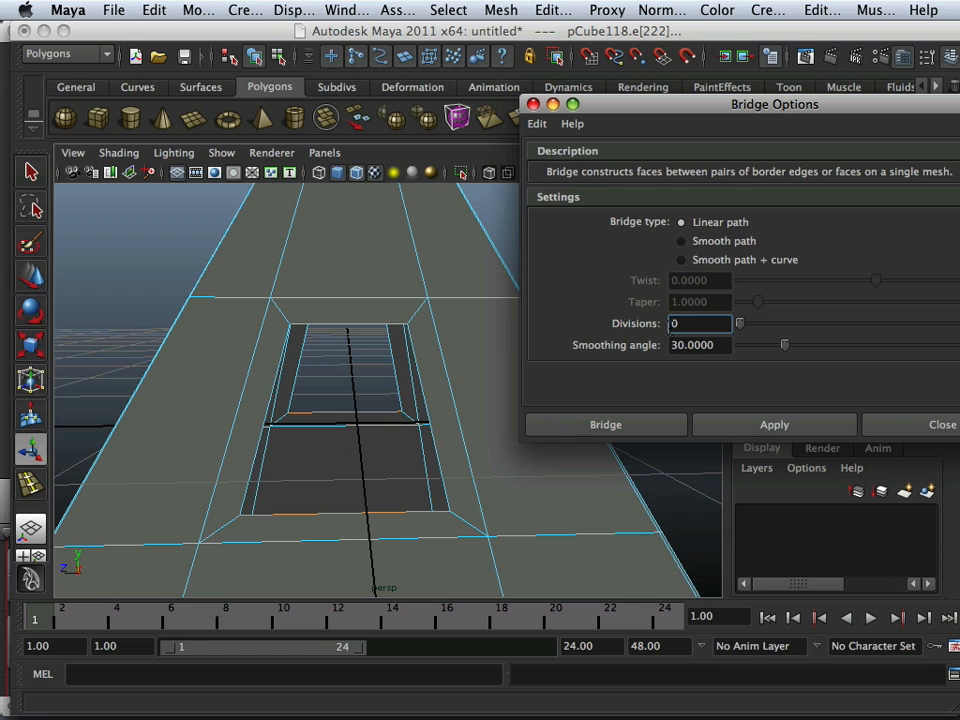
click(737, 427)
- Bridge the right-hand edges and the top edges of the two openings, using the same bridge settings
alt+drag(426, 435, 450, 410)
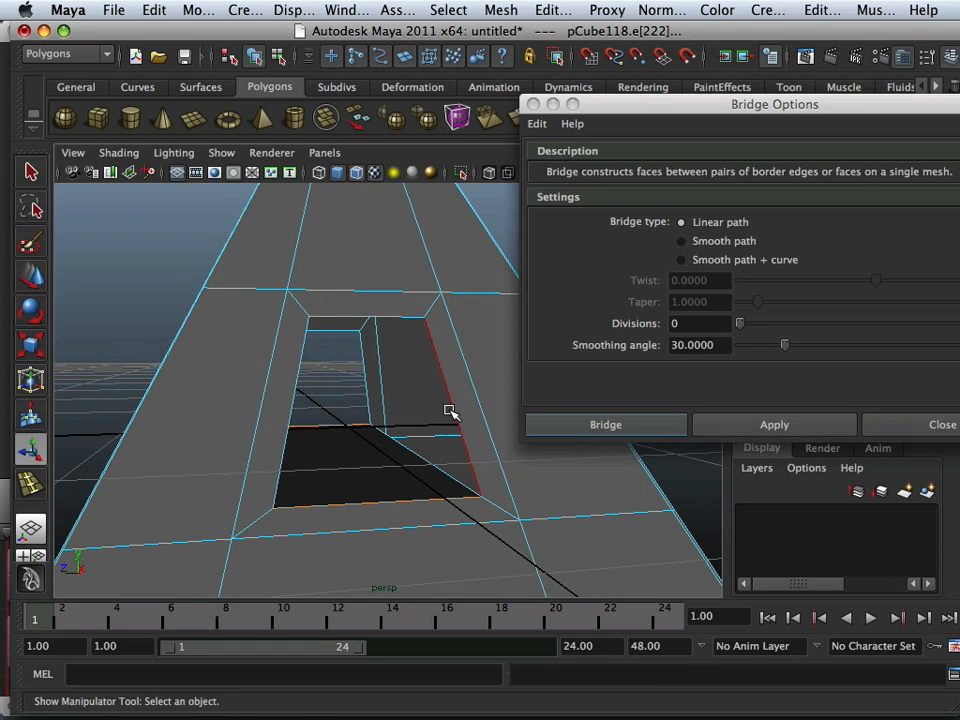
click(363, 381)
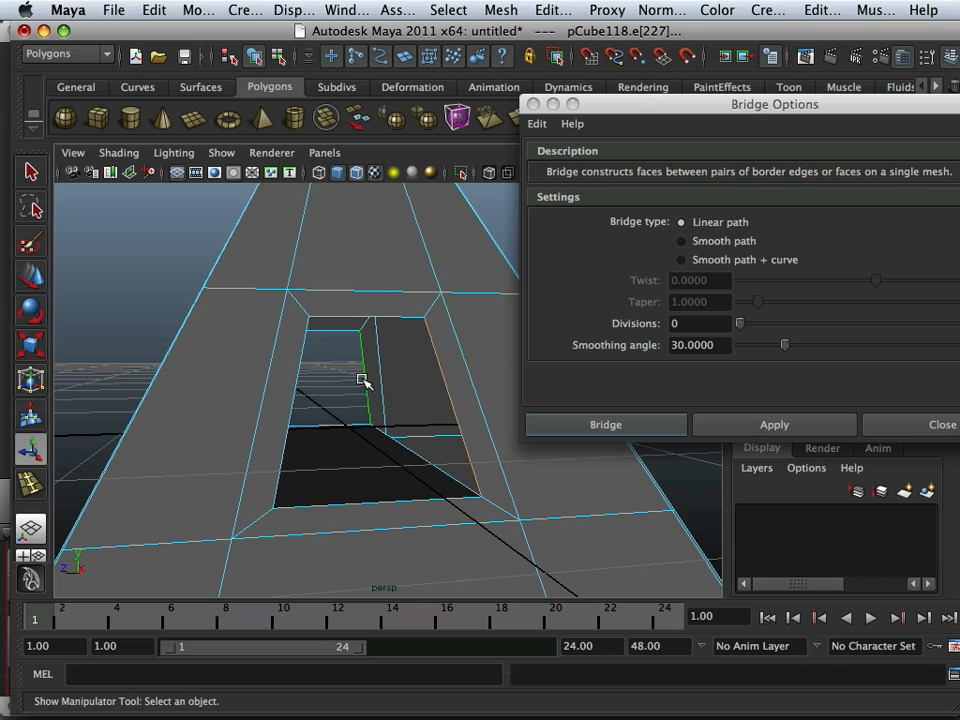
key(g)
alt+drag(354, 413, 343, 296)
alt+drag(360, 390, 348, 368)
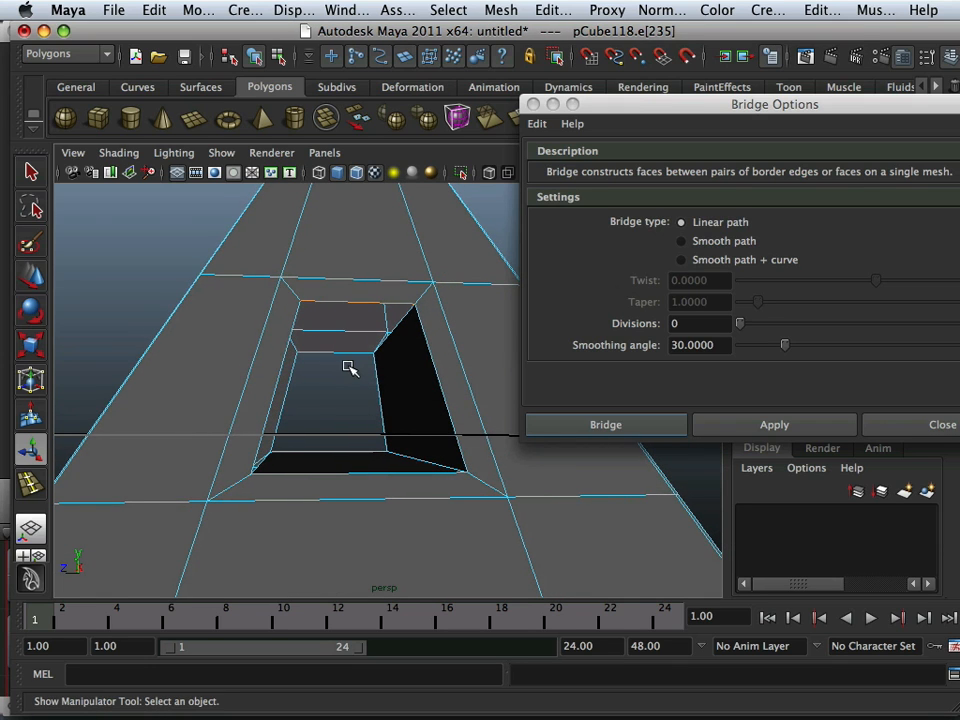
shift+click(343, 353)
key(g)
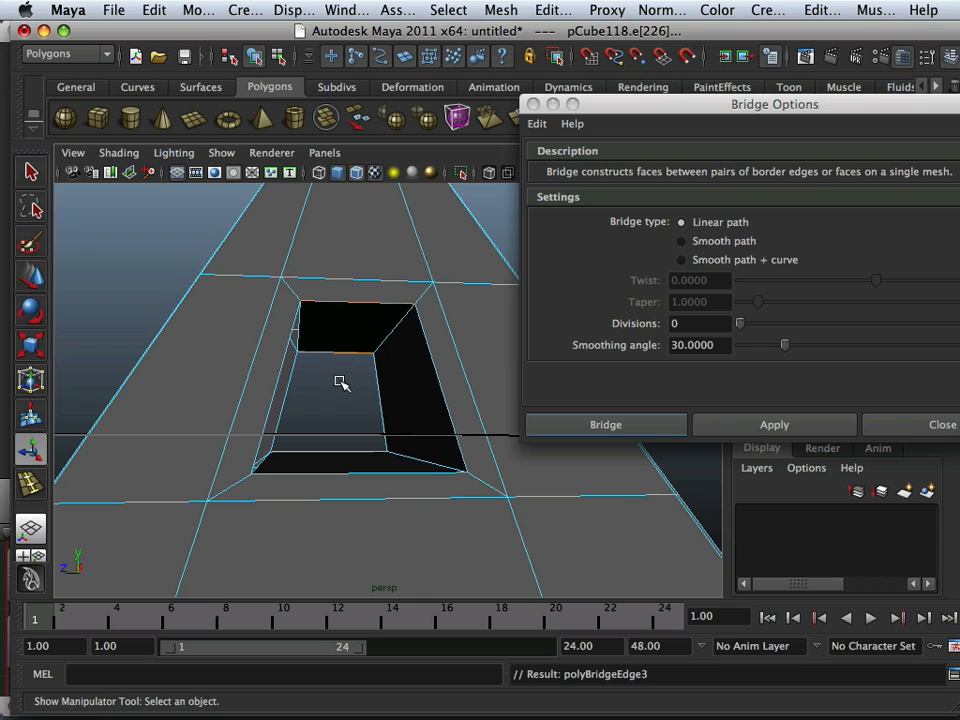
- Bridge the remaining left-hand edges of the two openings to close the tunnel walls
alt+drag(336, 396, 317, 393)
click(308, 395)
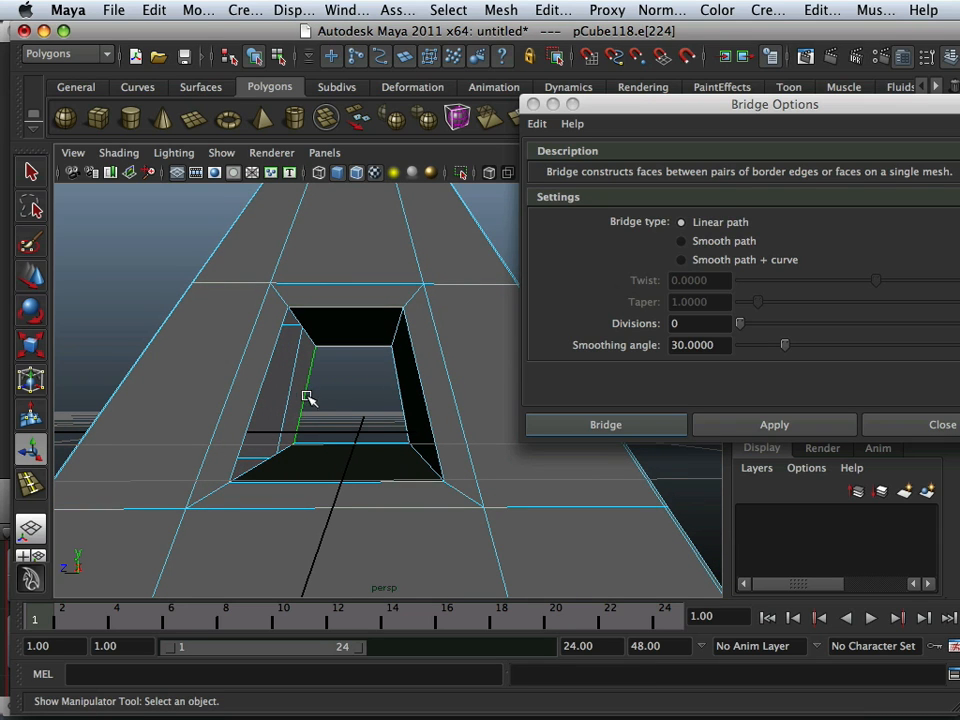
shift+click(264, 381)
key(g)
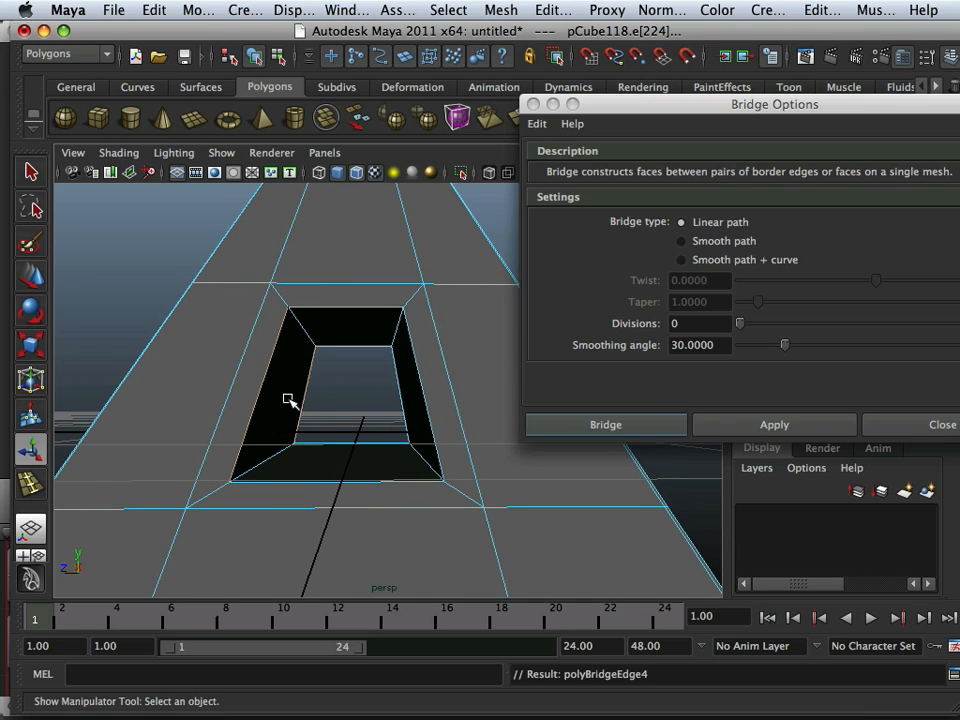
- Select the vertices around the tunnel openings and merge the overlapping ones
scroll(290, 400, down, 10)
alt+drag(223, 397, 555, 382)
alt+drag(388, 377, 557, 306)
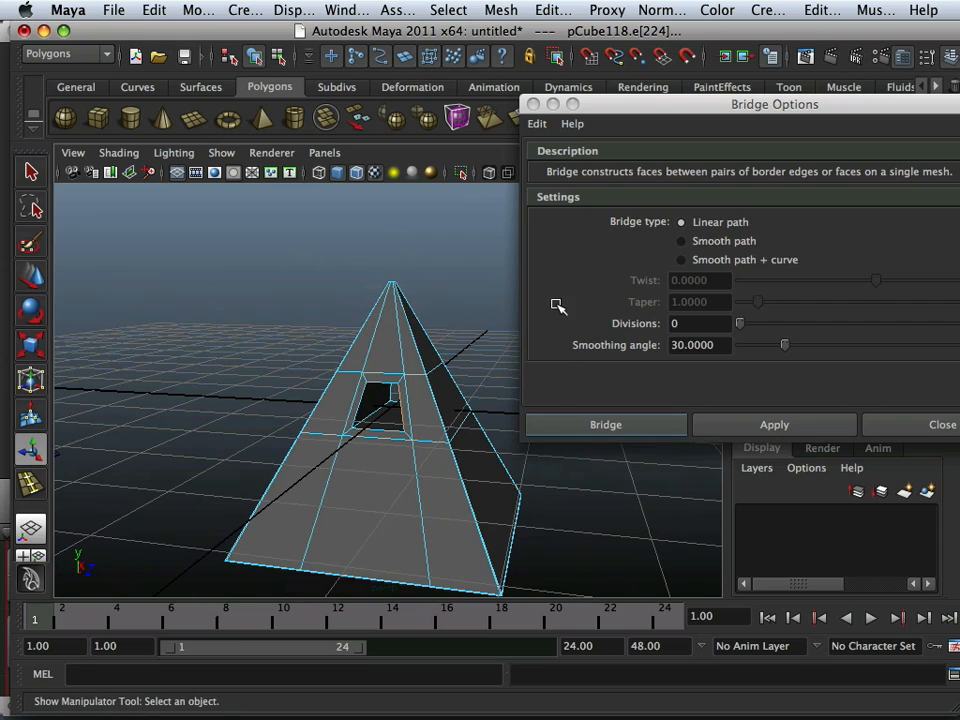
drag(640, 115, 958, 356)
alt+drag(321, 379, 366, 391)
right_drag(369, 346, 325, 346)
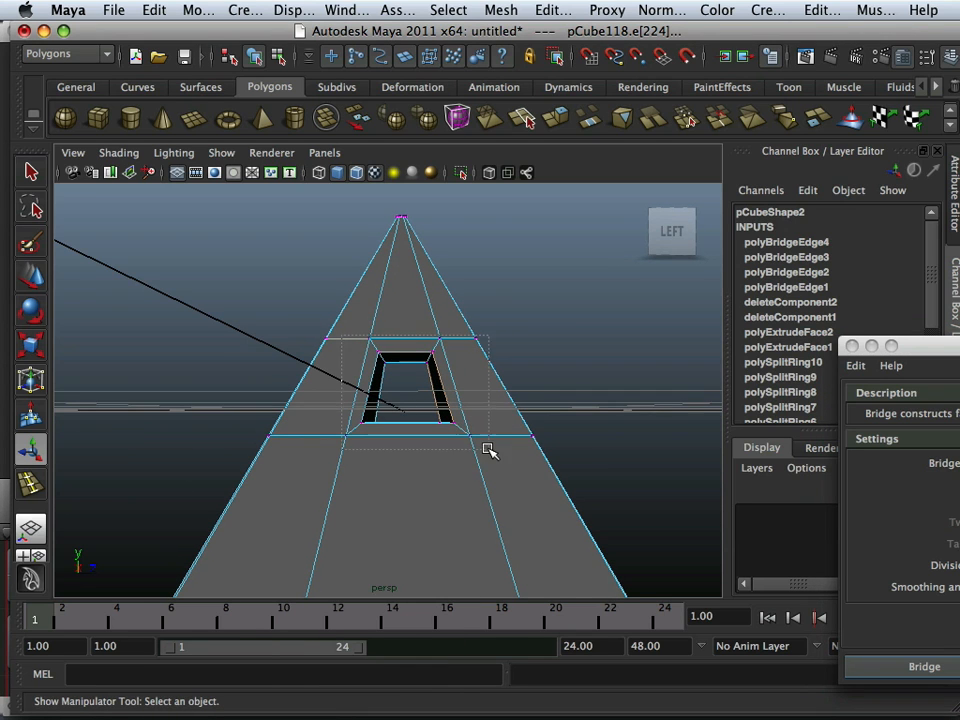
drag(464, 457, 480, 440)
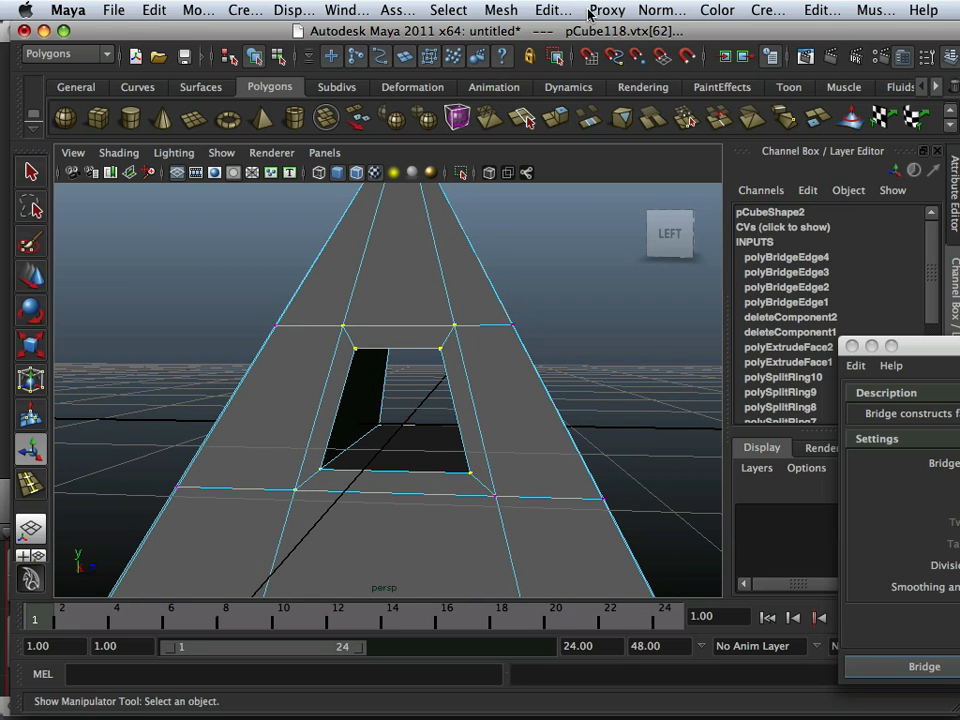
click(500, 10)
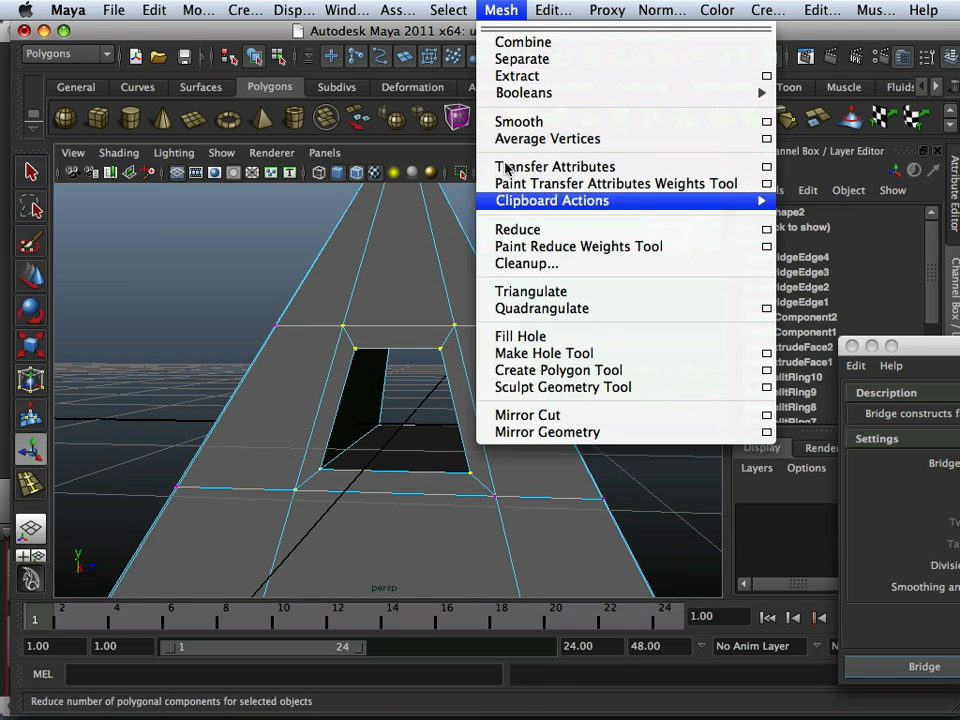
mouse_move(569, 8)
click(579, 432)
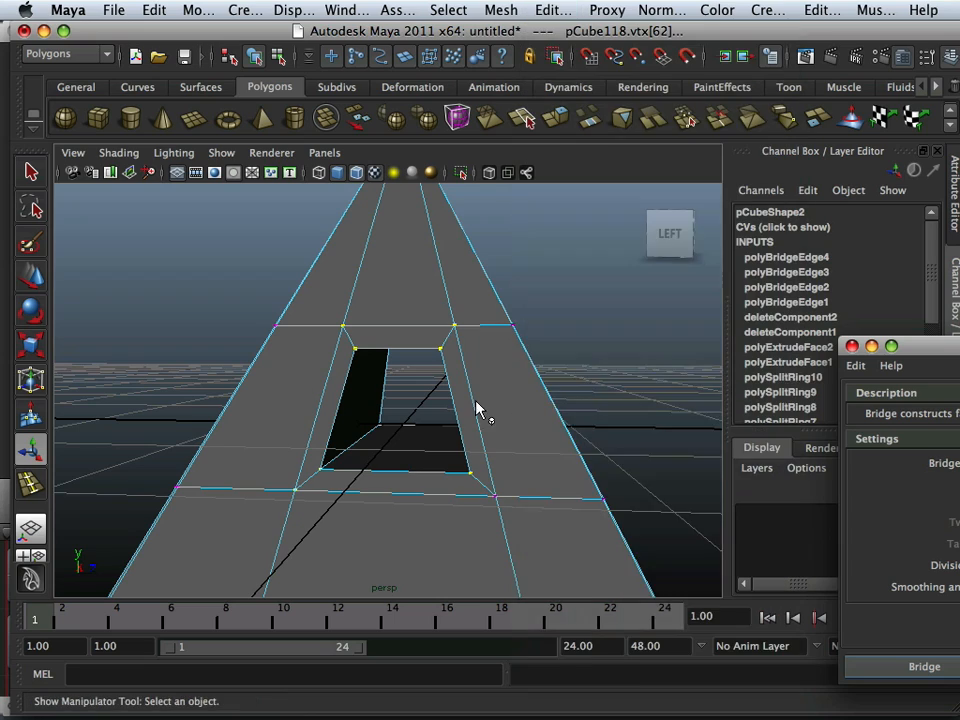
- Check the whole pyramid in smooth preview and return it to the unsmoothed display
alt+drag(477, 403, 484, 386)
right_drag(488, 346, 540, 332)
click(502, 346)
key(3)
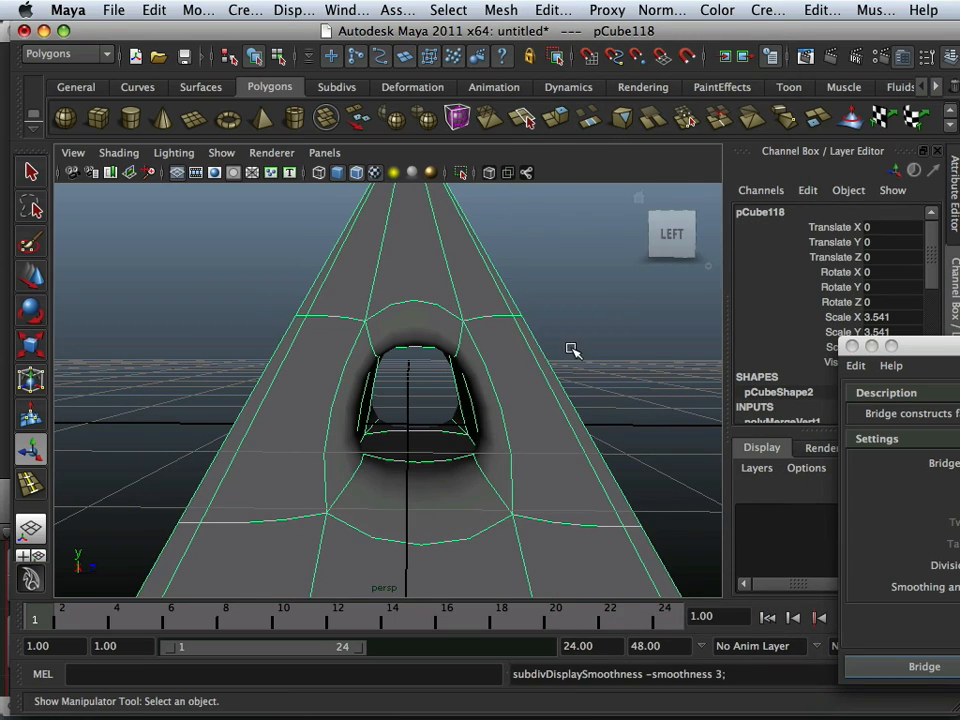
alt+drag(570, 347, 389, 372)
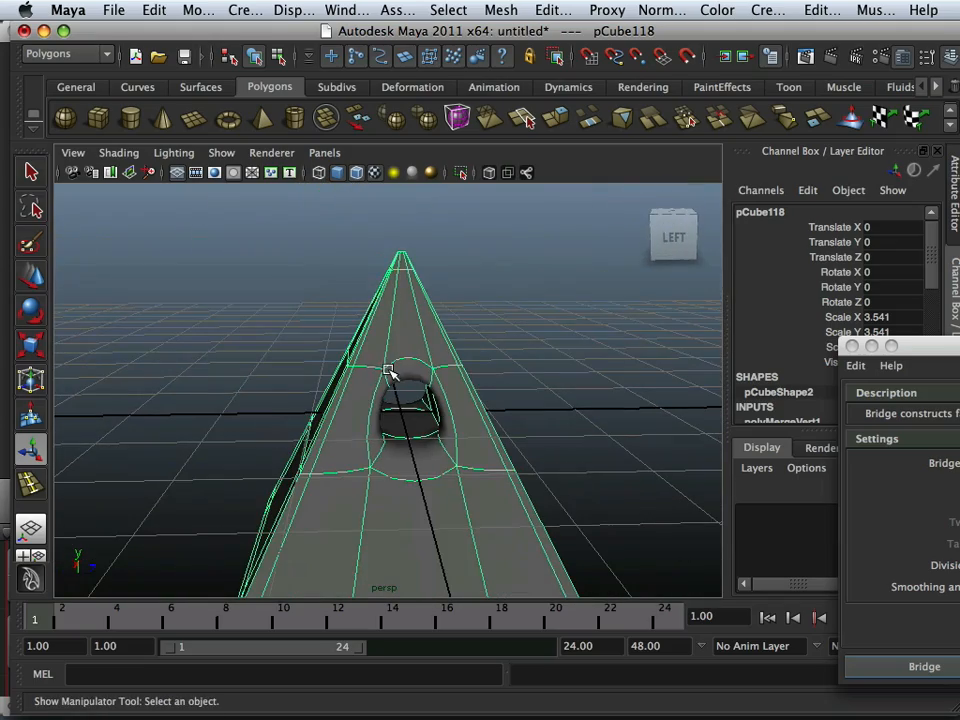
key(1)
alt+right_drag(431, 381, 251, 326)
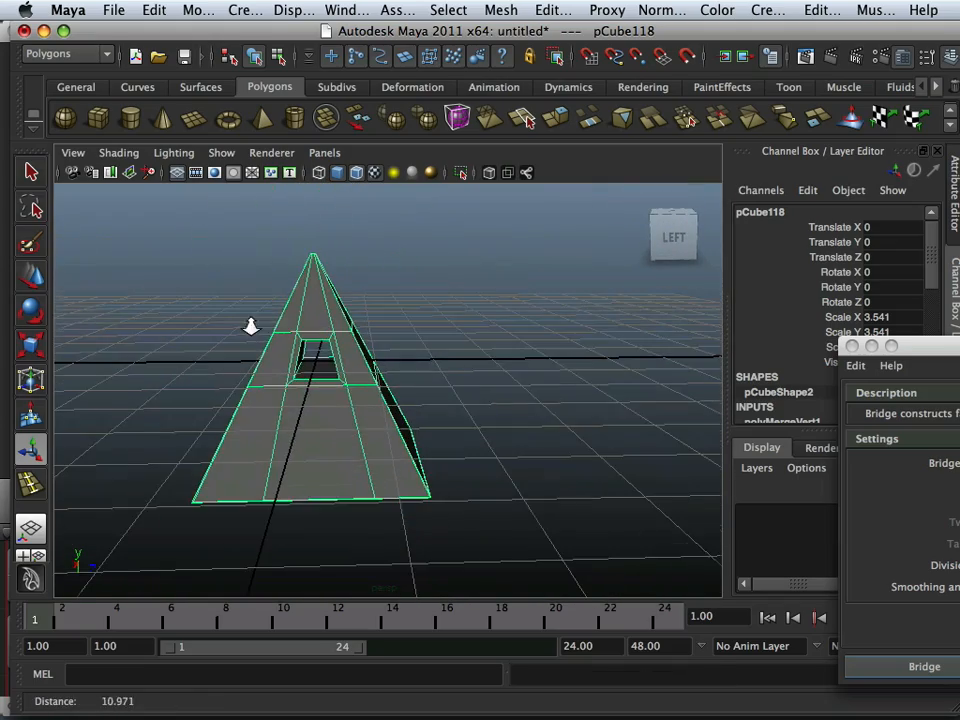
- Try a duplicate of the pyramid moved 4.713 units along Z, and delete that copy
scroll(320, 345, up, 4)
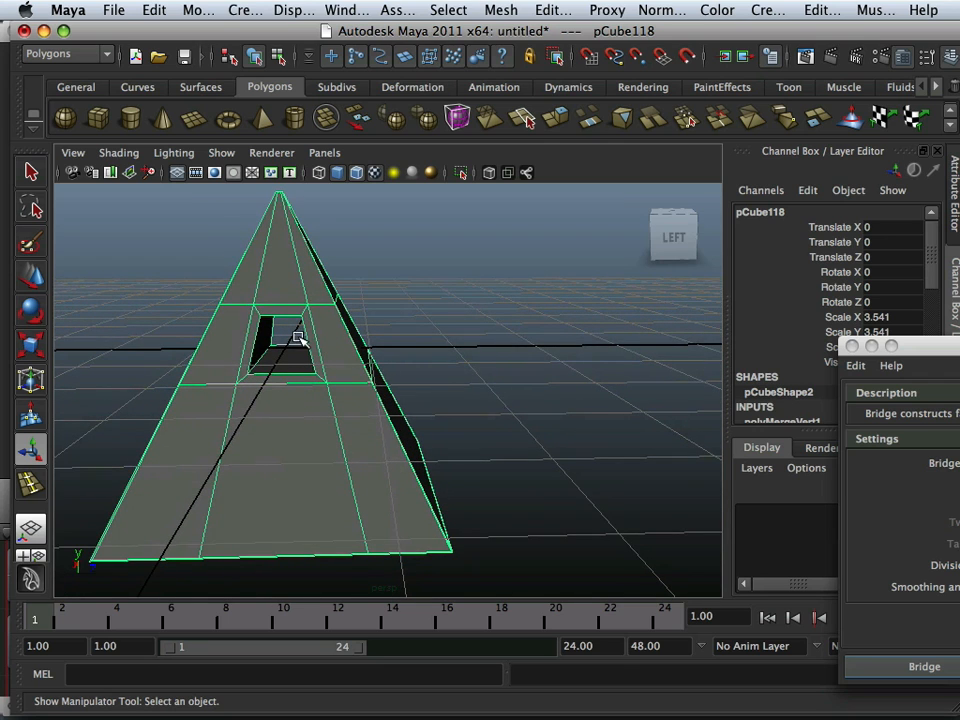
scroll(112, 325, down, 1)
click(33, 280)
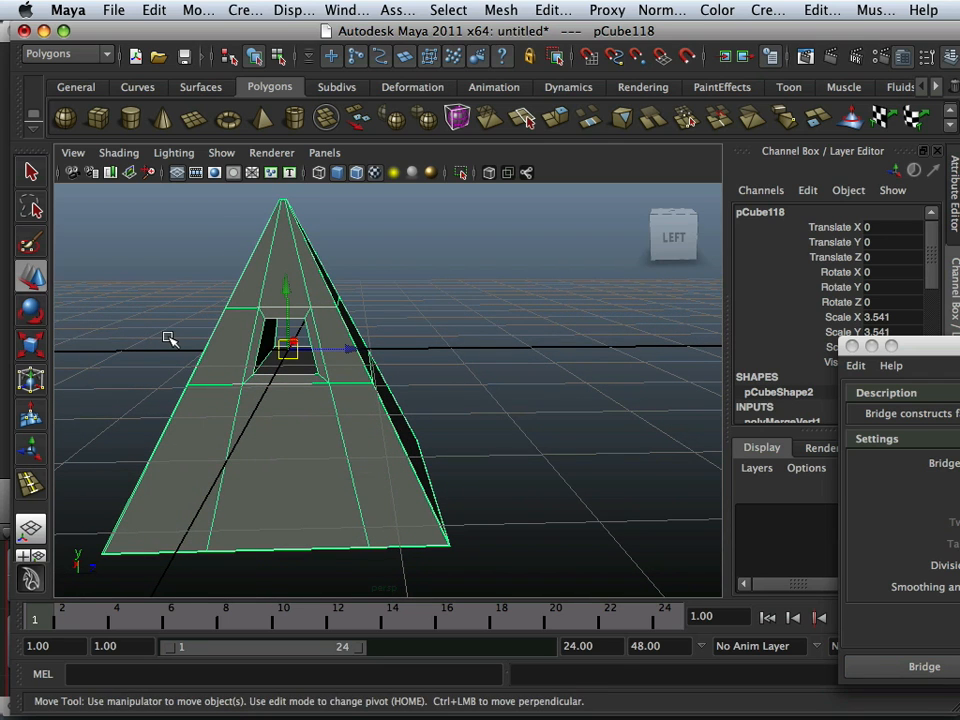
key(ctrl+d)
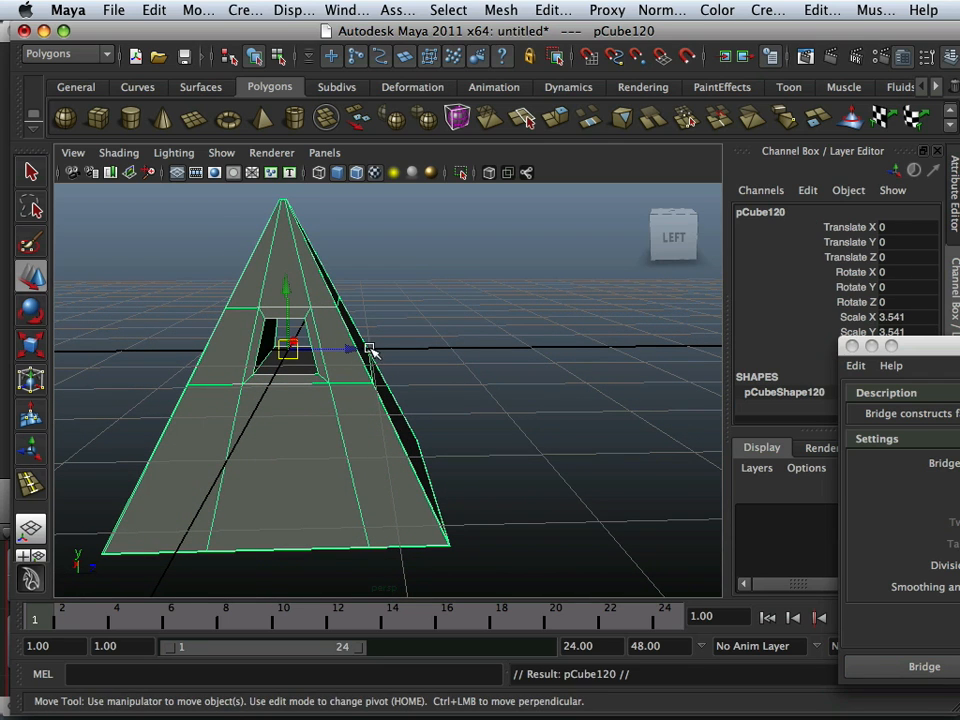
drag(369, 349, 729, 365)
alt+middle_drag(548, 355, 393, 362)
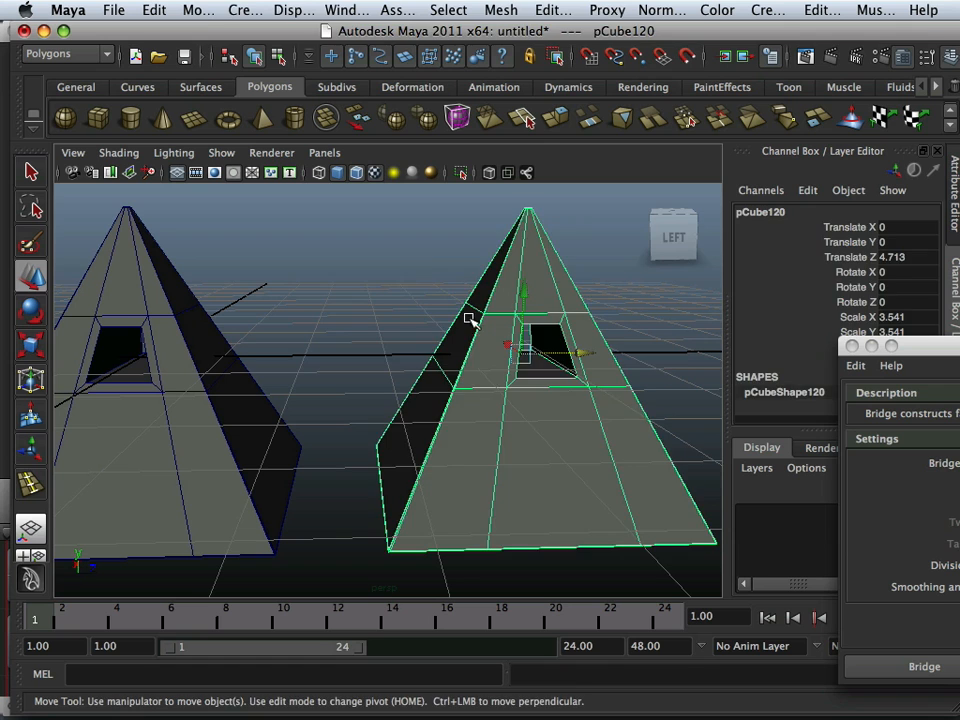
key(Delete)
- Export the selected pyramid to the Desktop in OBJexport format as fixme.obj, replacing the existing file
click(199, 334)
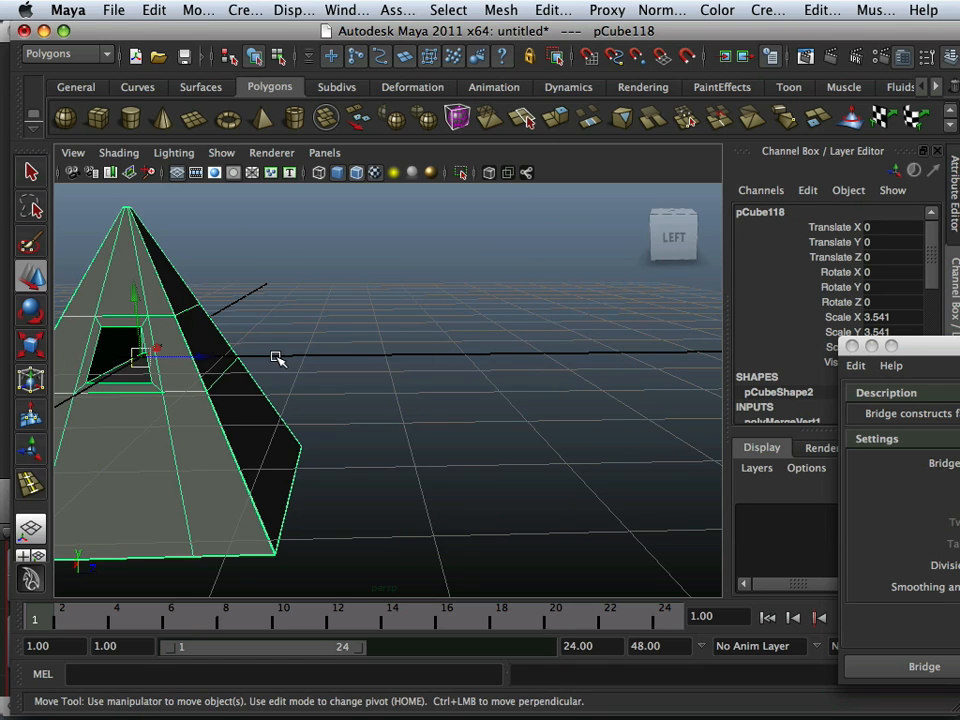
alt+middle_drag(277, 358, 422, 368)
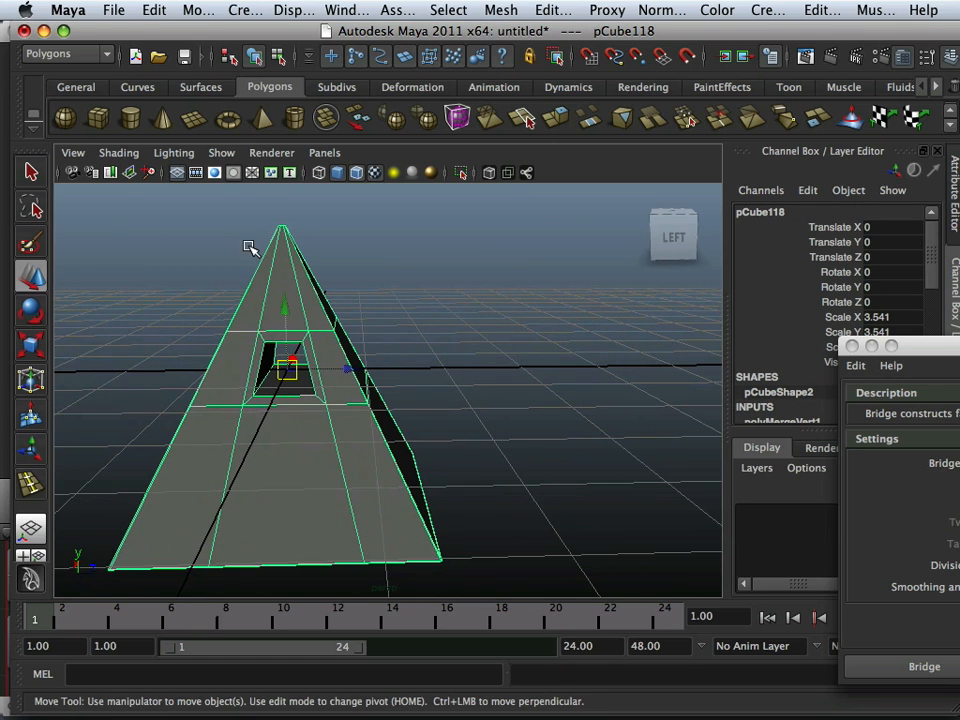
click(113, 10)
click(181, 230)
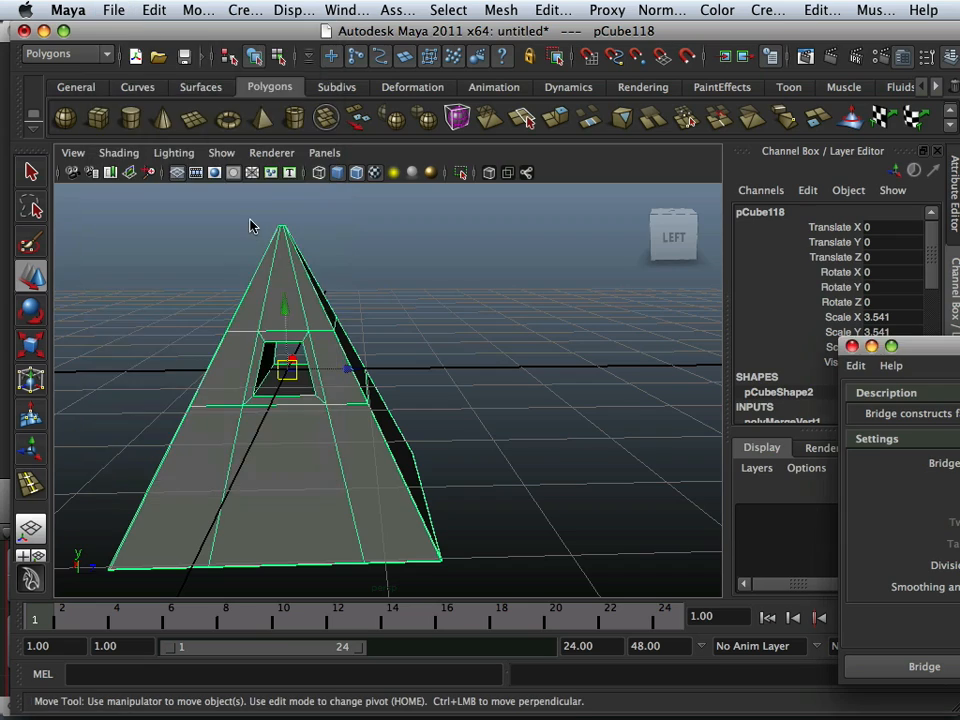
click(240, 145)
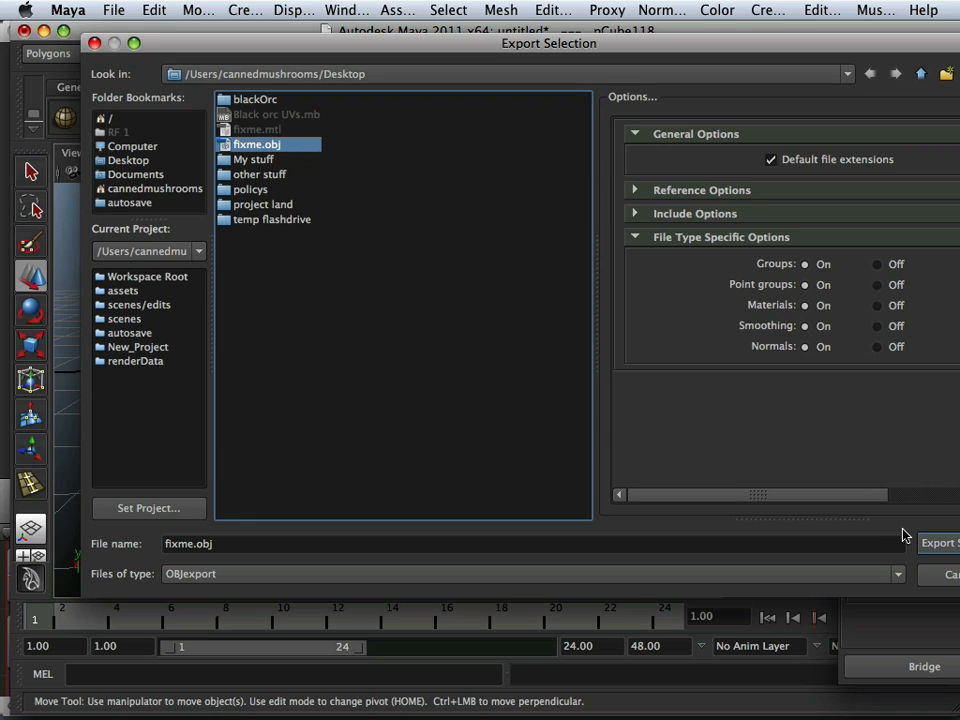
click(941, 545)
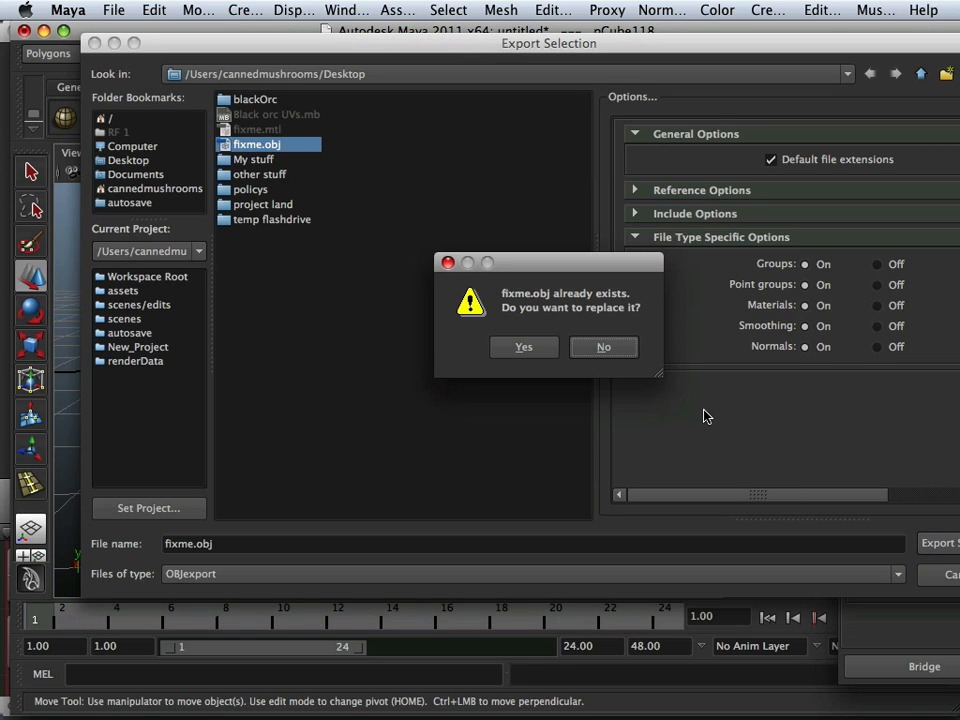
click(528, 353)
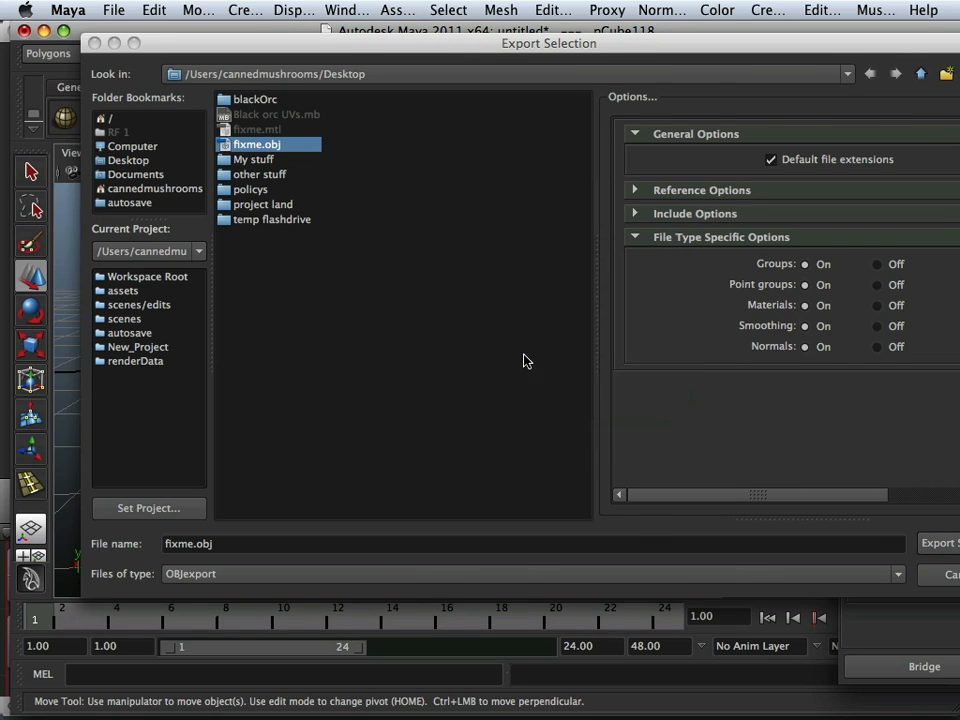
- Move the original pyramid aside along the Z axis to Translate Z -3.616
alt+right_drag(525, 367, 333, 343)
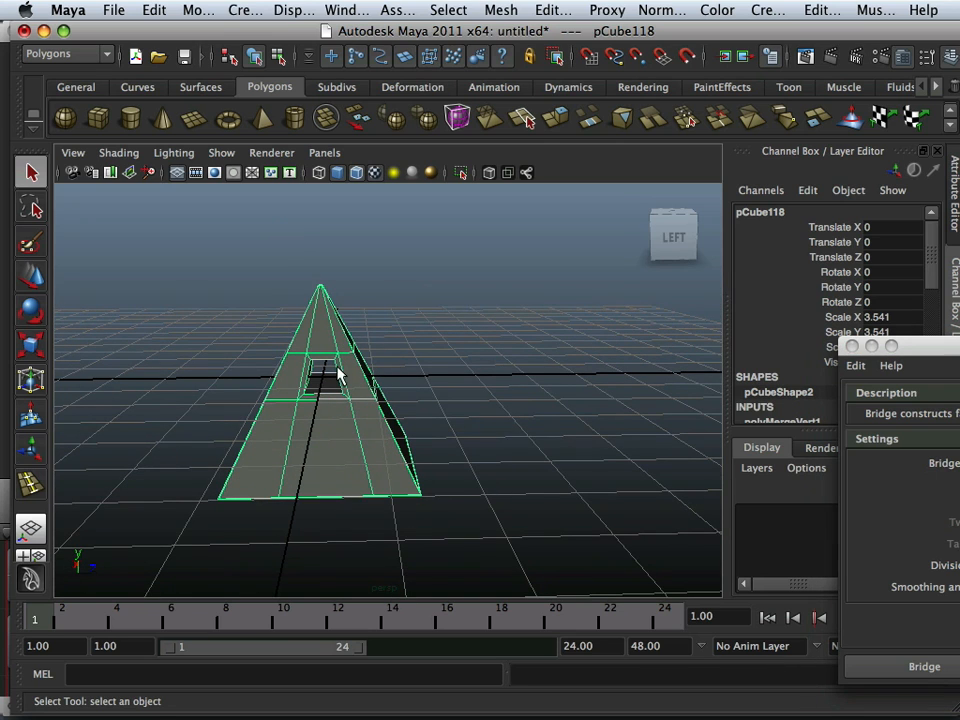
click(31, 276)
drag(389, 374, 188, 372)
- Import fixme.obj from the Desktop into the scene
click(112, 10)
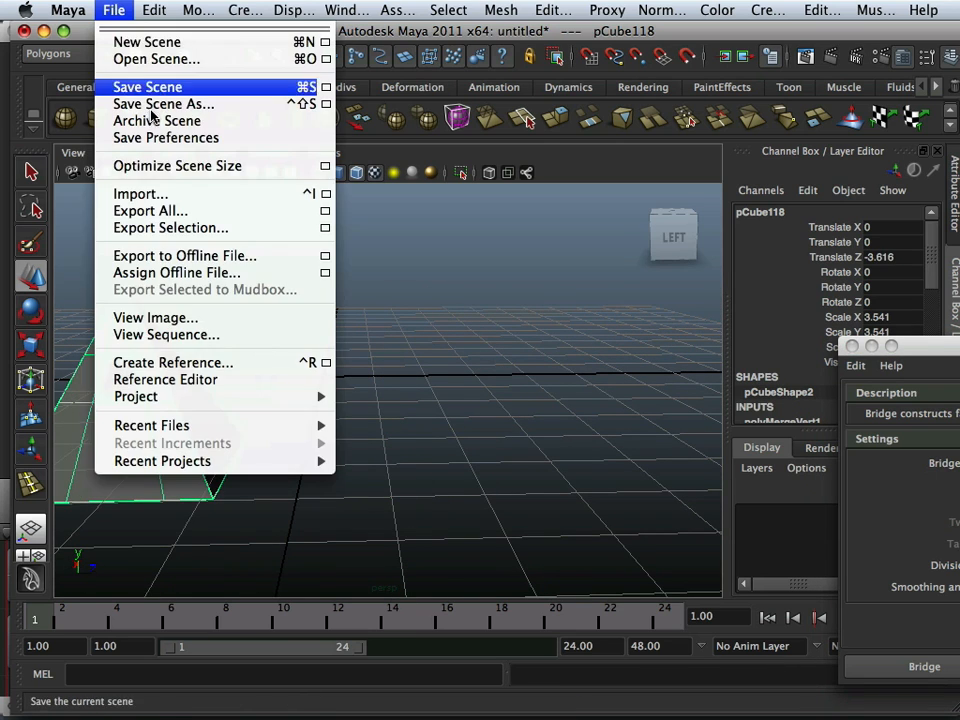
click(322, 270)
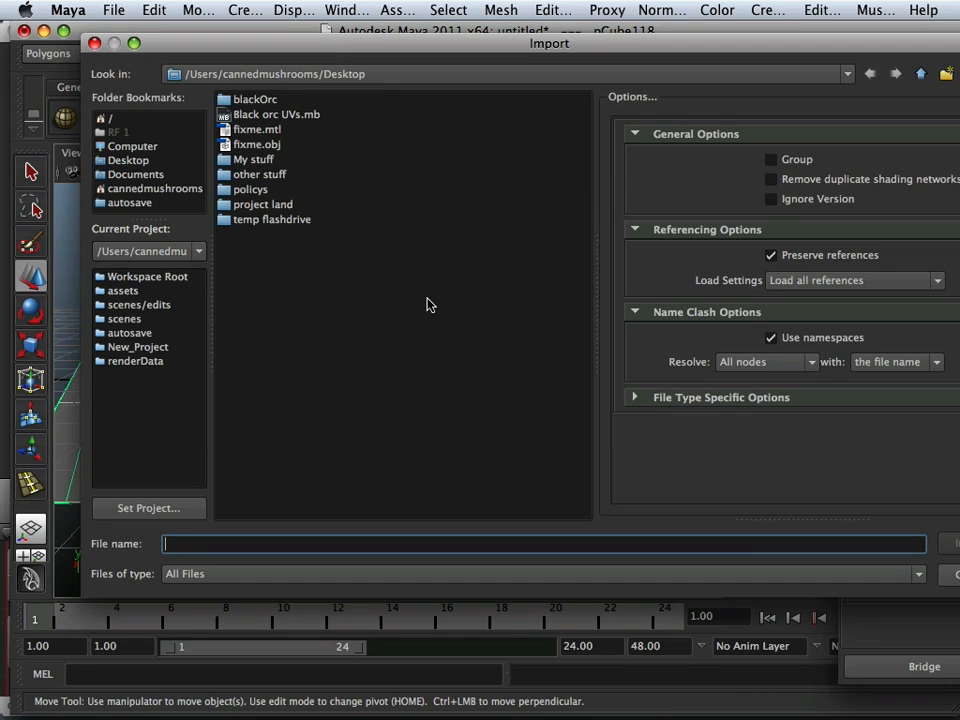
double_click(257, 144)
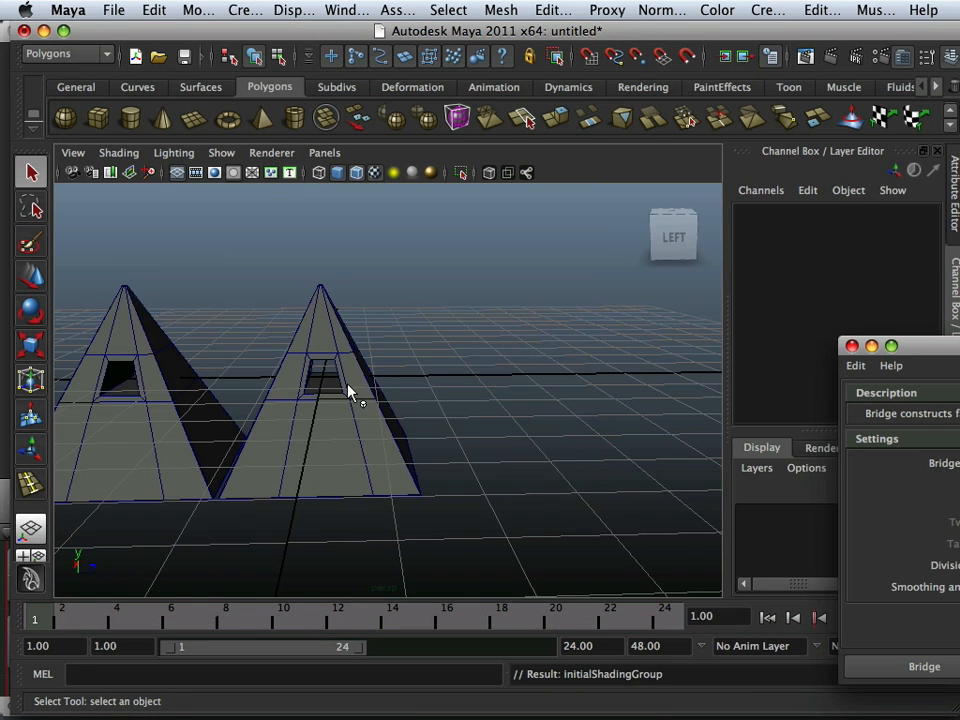
- Compare the smooth previews of the original and imported pyramids, returning the imported one to its unsmoothed display
alt+right_drag(349, 392, 490, 392)
alt+drag(490, 393, 328, 422)
click(260, 408)
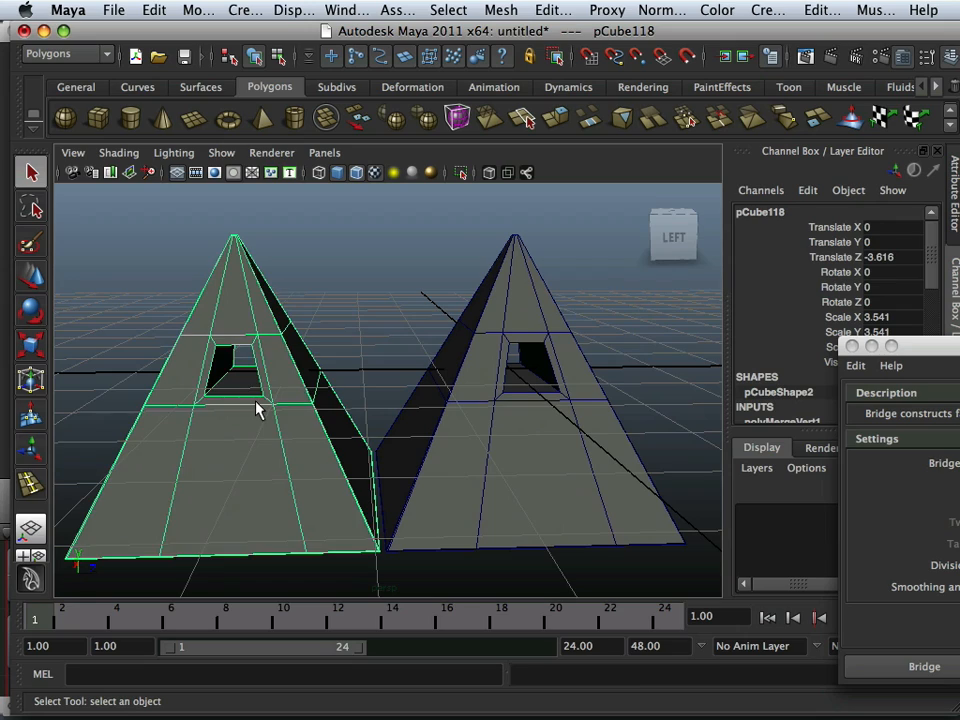
key(3)
scroll(204, 405, up, 3)
alt+drag(204, 405, 540, 437)
scroll(219, 408, up, 3)
click(558, 435)
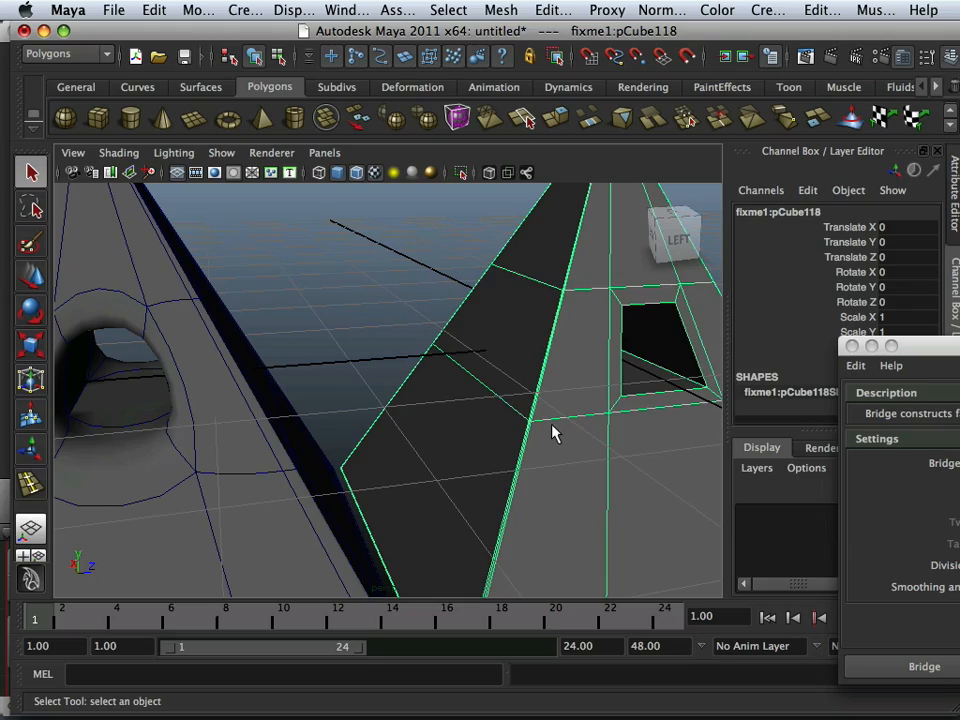
key(3)
alt+drag(636, 424, 454, 386)
key(1)
- Scale the two lower lengthwise edges of the imported pyramid's tunnel closer together along Z
right_drag(456, 346, 457, 302)
click(458, 388)
mouse_move(381, 407)
alt+mouse_down()
mouse_move(360, 405)
mouse_move(378, 414)
alt+mouse_up()
shift+click(346, 398)
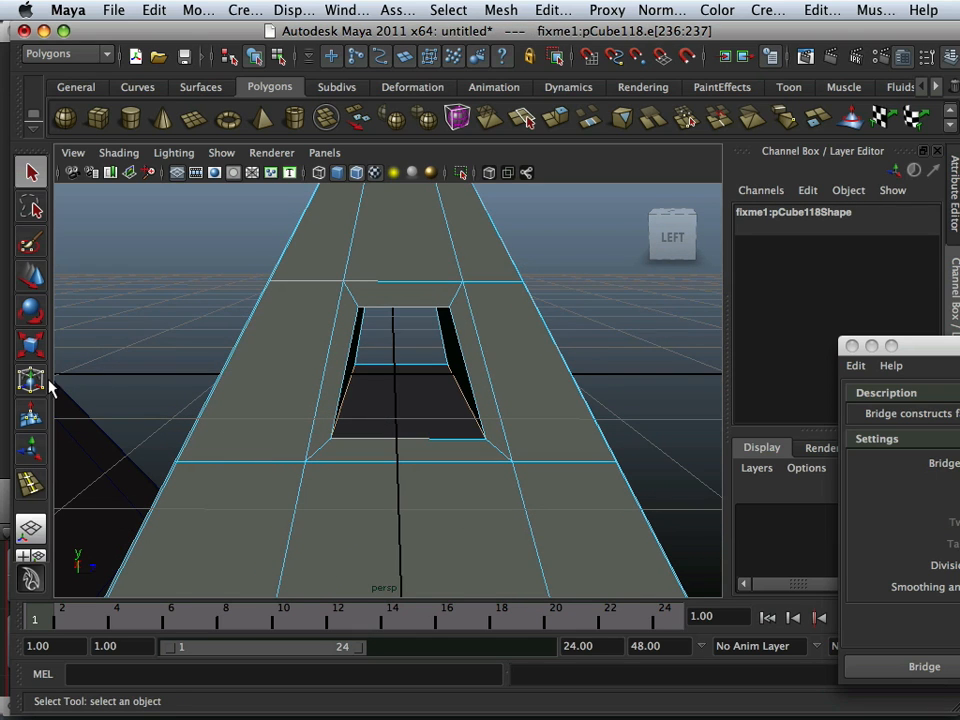
key(r)
drag(488, 393, 403, 330)
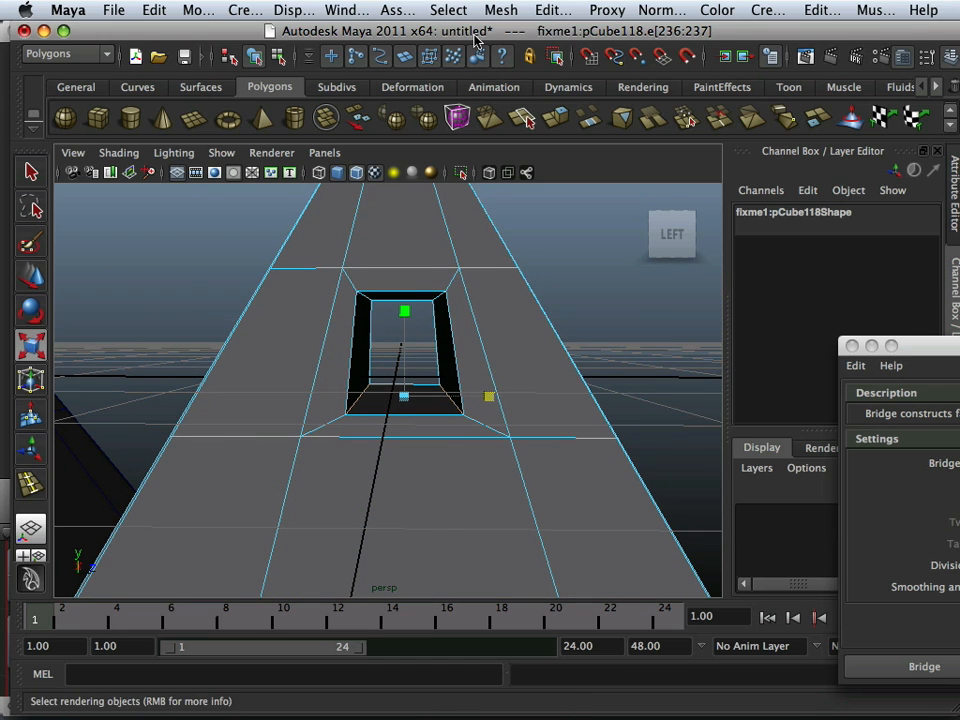
- Insert four edge loops around the imported pyramid's tunnel, close to the rims of its two openings
click(501, 10)
mouse_move(548, 10)
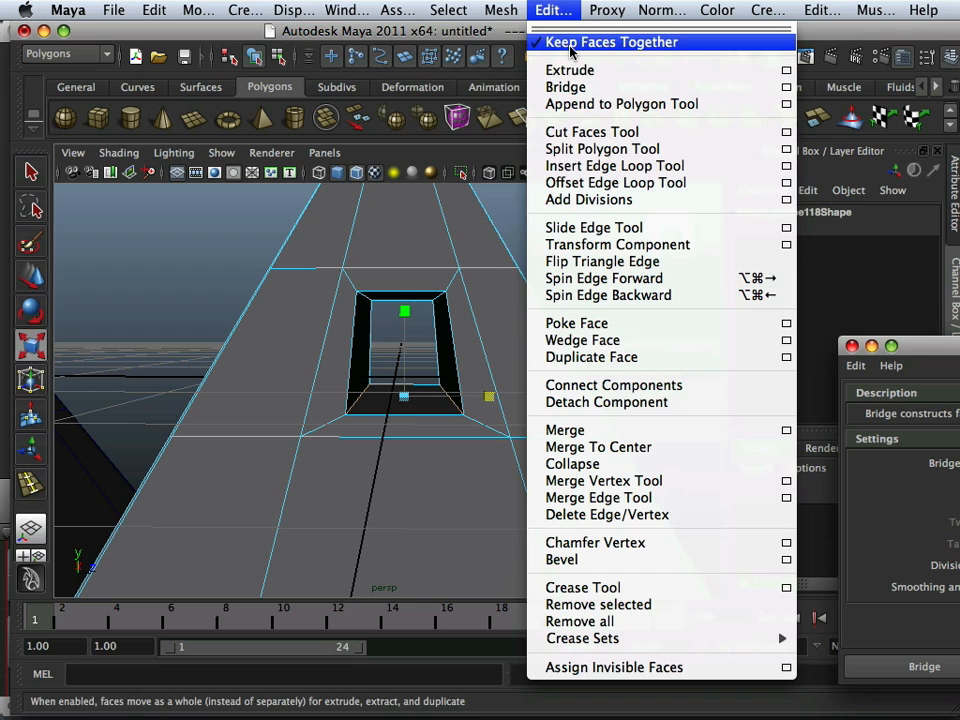
click(600, 161)
drag(449, 287, 186, 385)
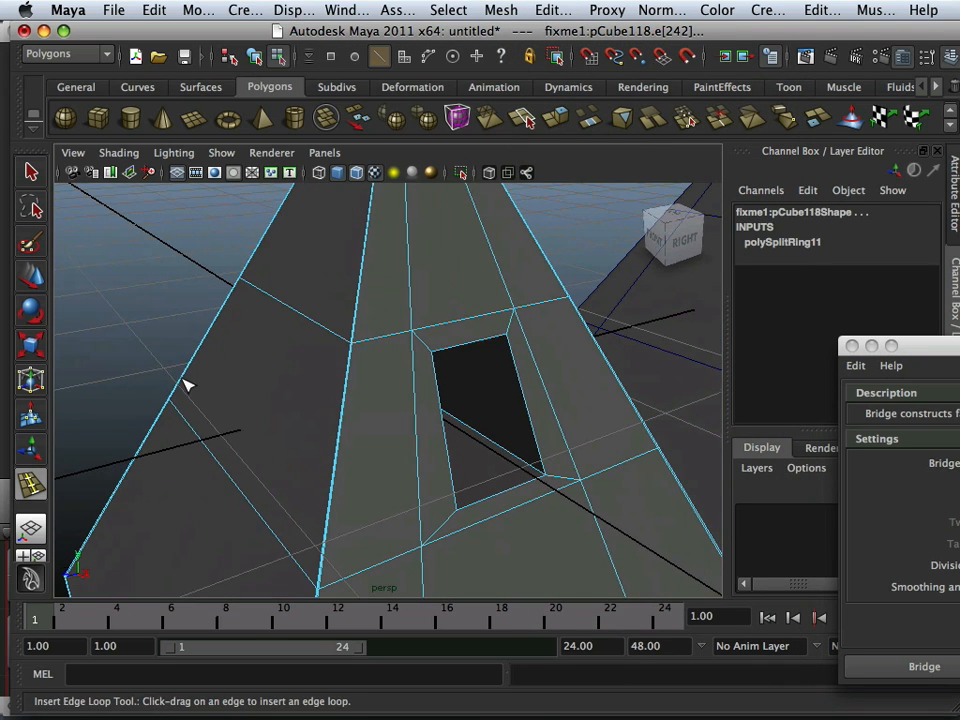
drag(431, 350, 433, 352)
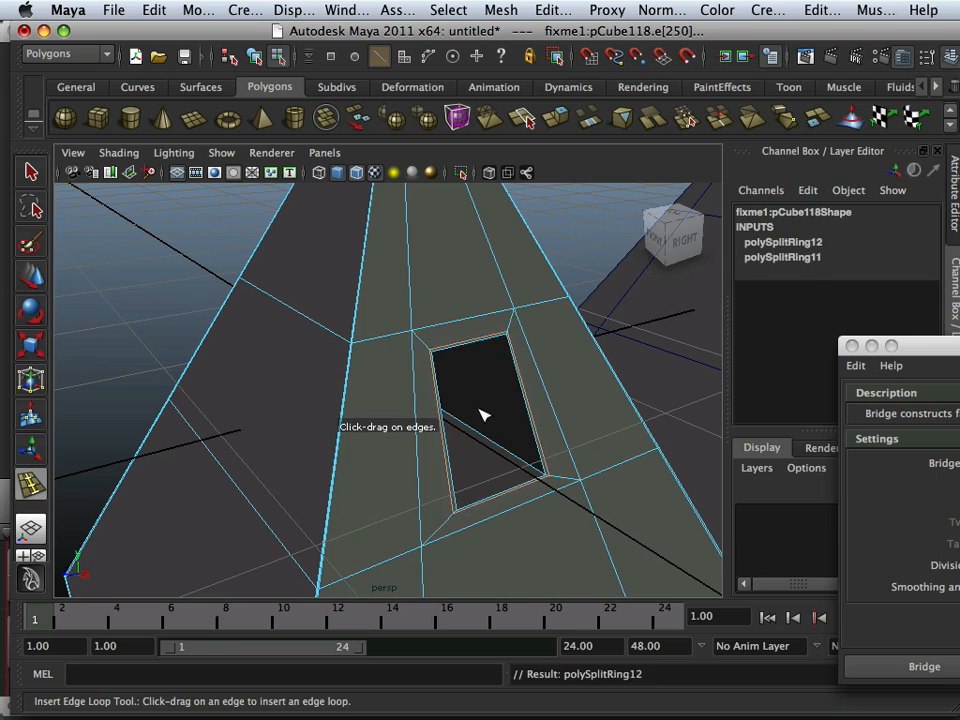
alt+drag(479, 409, 504, 390)
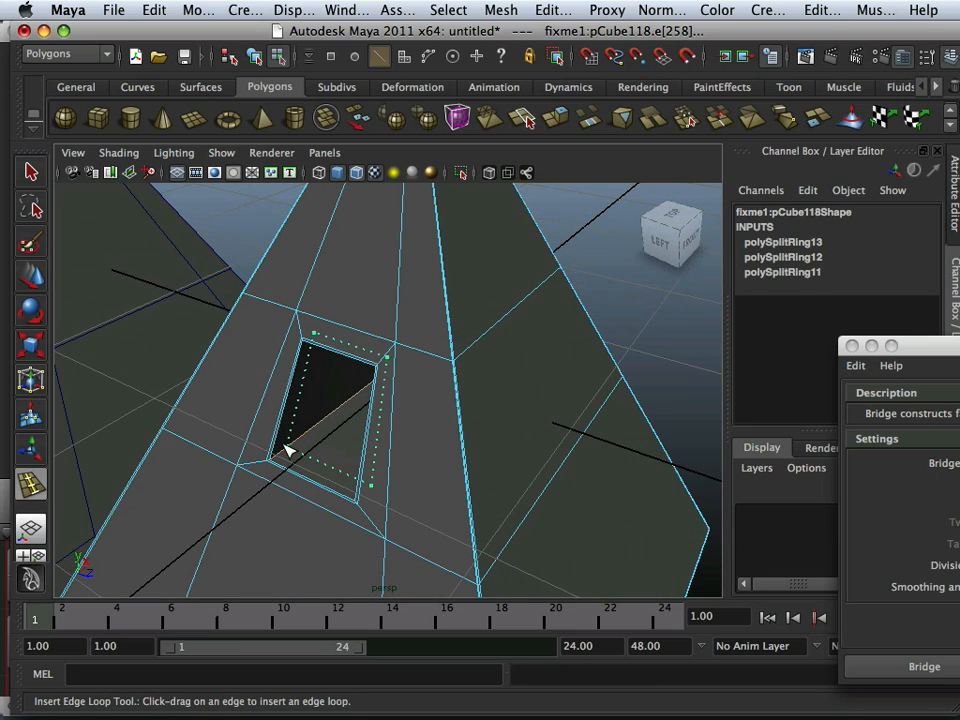
drag(278, 460, 483, 440)
- Examine the reinforced tunnel opening in smooth preview and switch back to the unsmoothed display
key(3)
key(w)
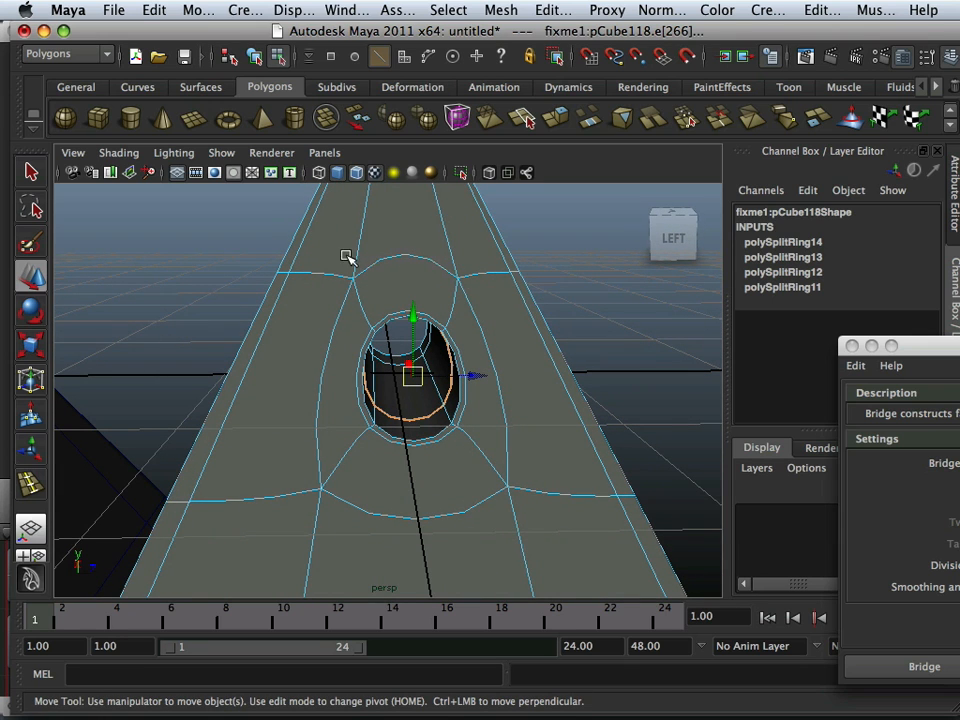
alt+drag(493, 454, 475, 456)
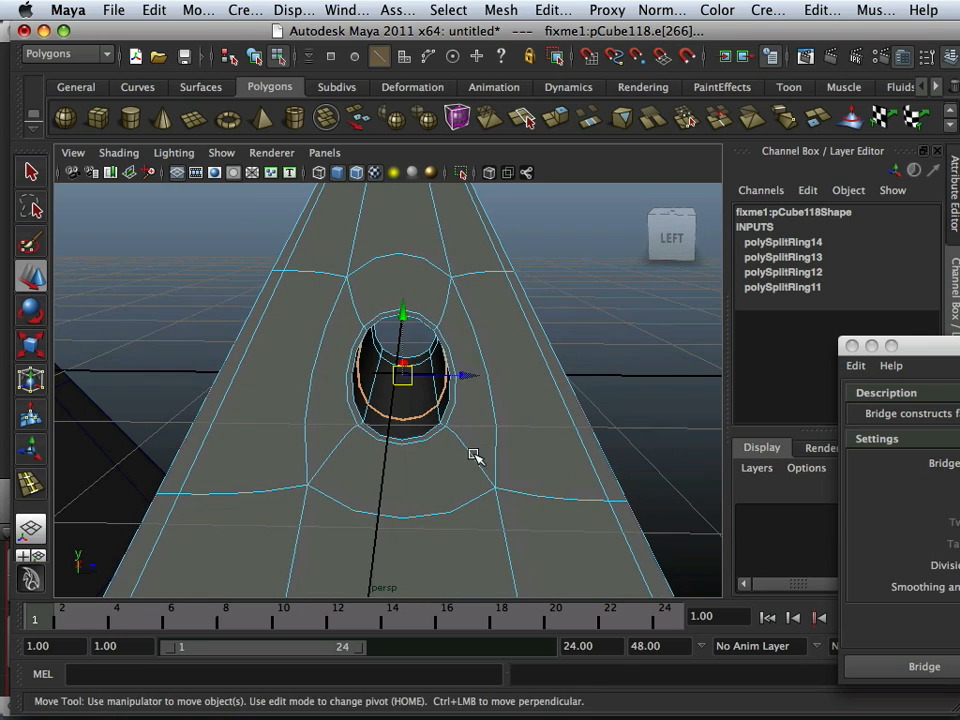
key(1)
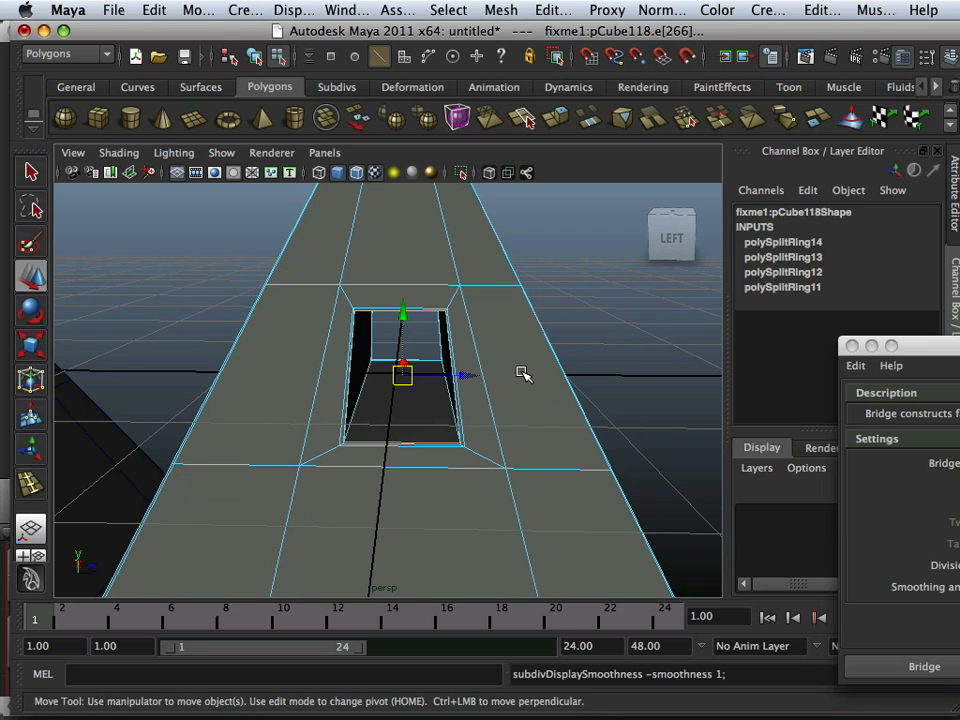
- Insert four edge loops on the imported pyramid just outside the horizontal and sloping edge lines that frame the tunnel opening
alt+middle_drag(521, 373, 432, 358)
scroll(409, 279, up, 2)
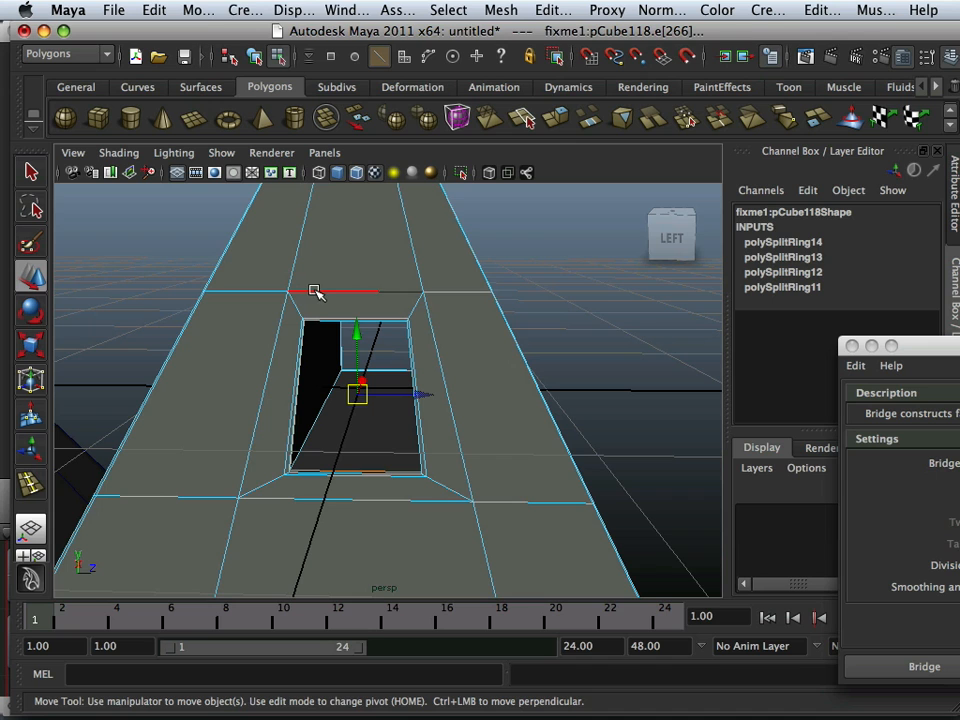
click(501, 9)
mouse_move(553, 10)
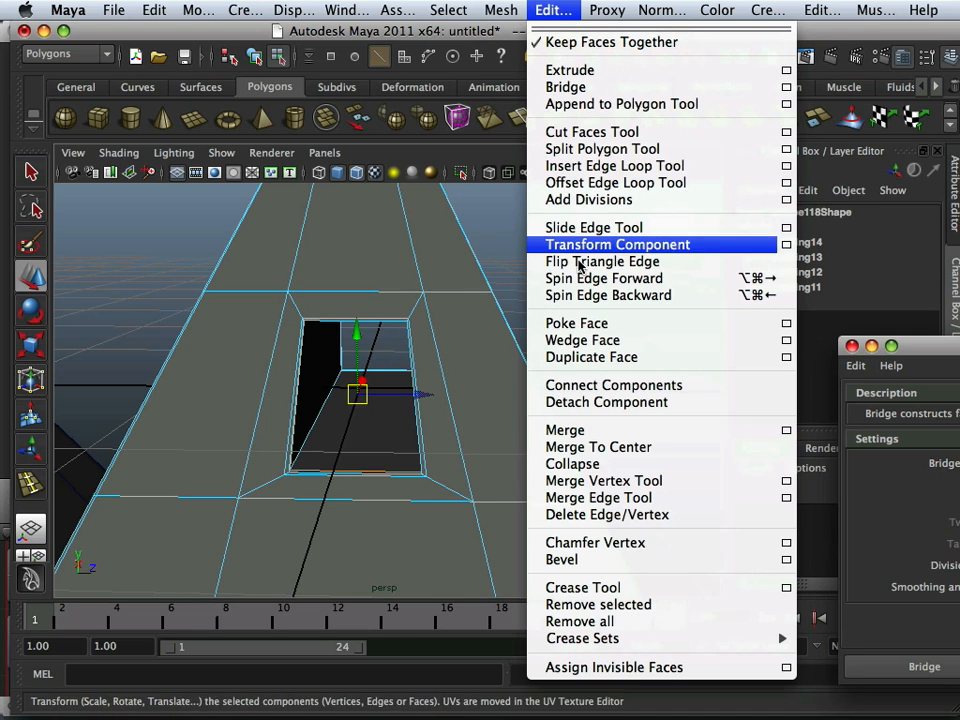
click(600, 166)
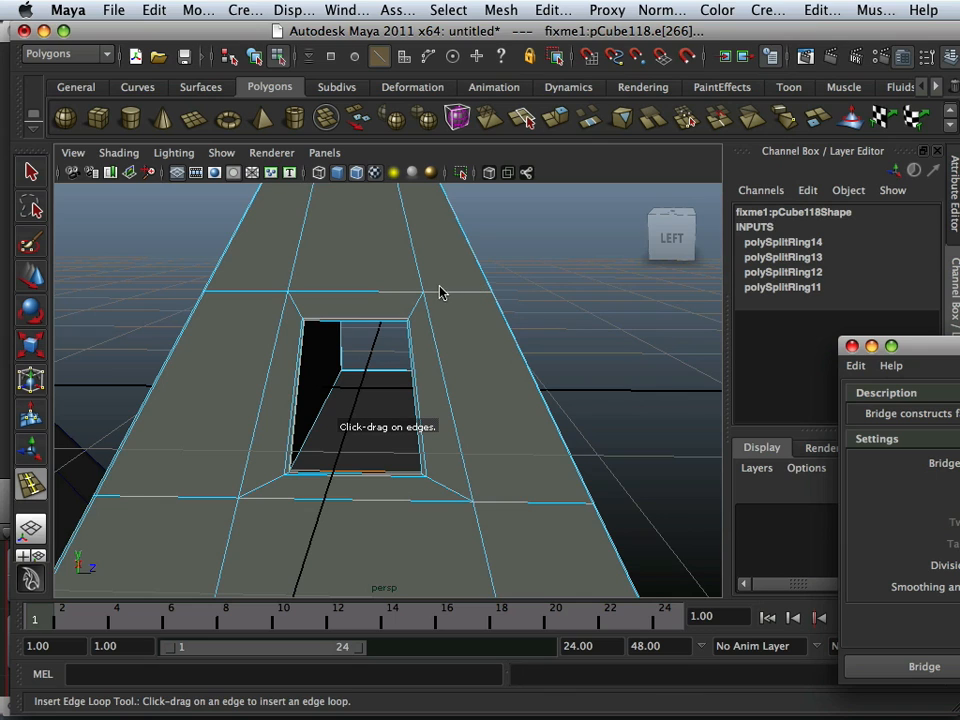
drag(420, 286, 430, 300)
drag(279, 297, 283, 297)
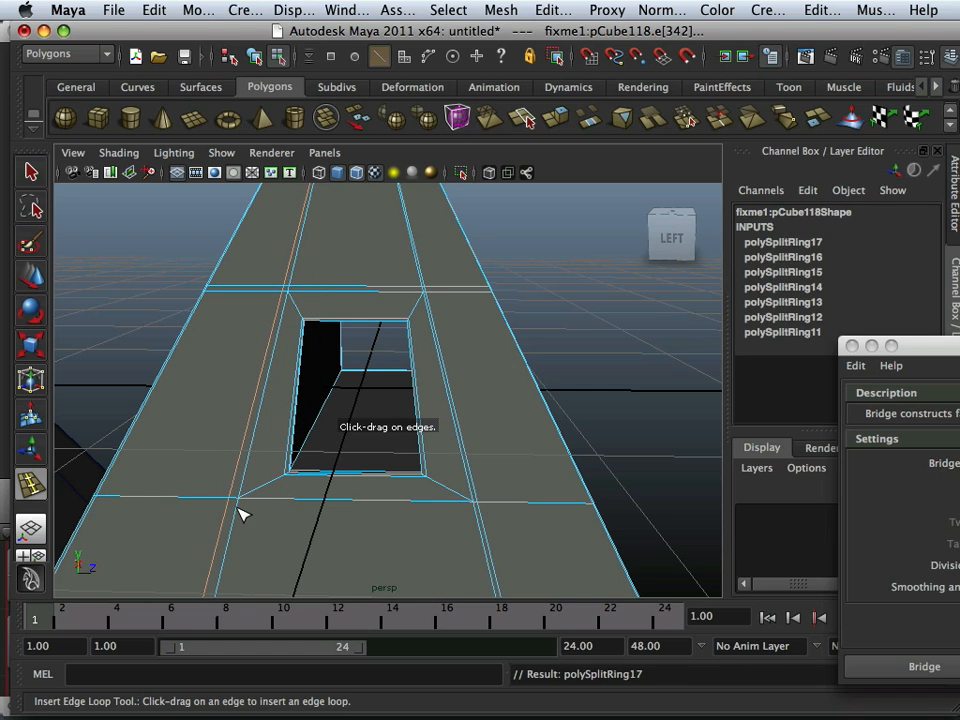
drag(238, 507, 239, 505)
- Return the imported pyramid to object mode, turn on its smooth preview and clear the selection
alt+right_drag(268, 476, 208, 407)
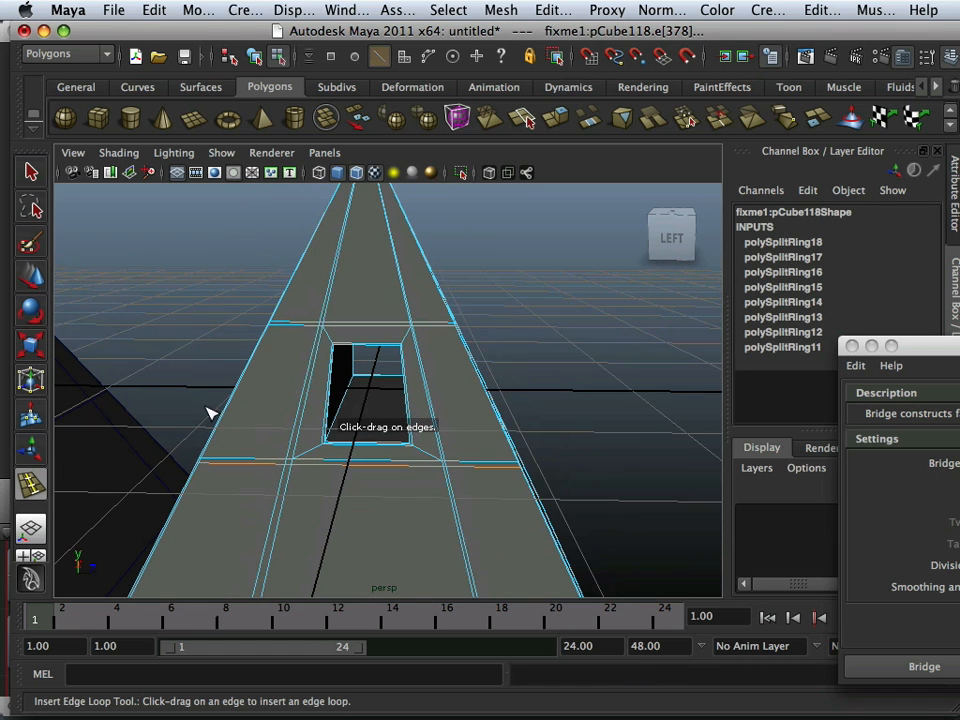
click(30, 276)
alt+right_drag(210, 332, 283, 315)
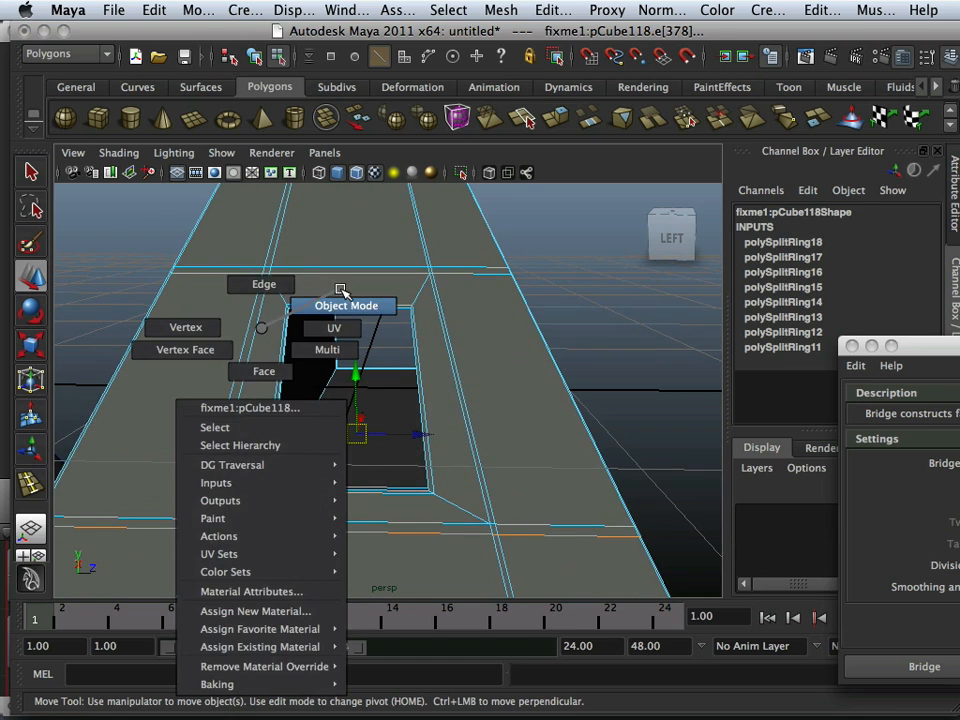
right_drag(341, 290, 343, 292)
key(3)
click(551, 311)
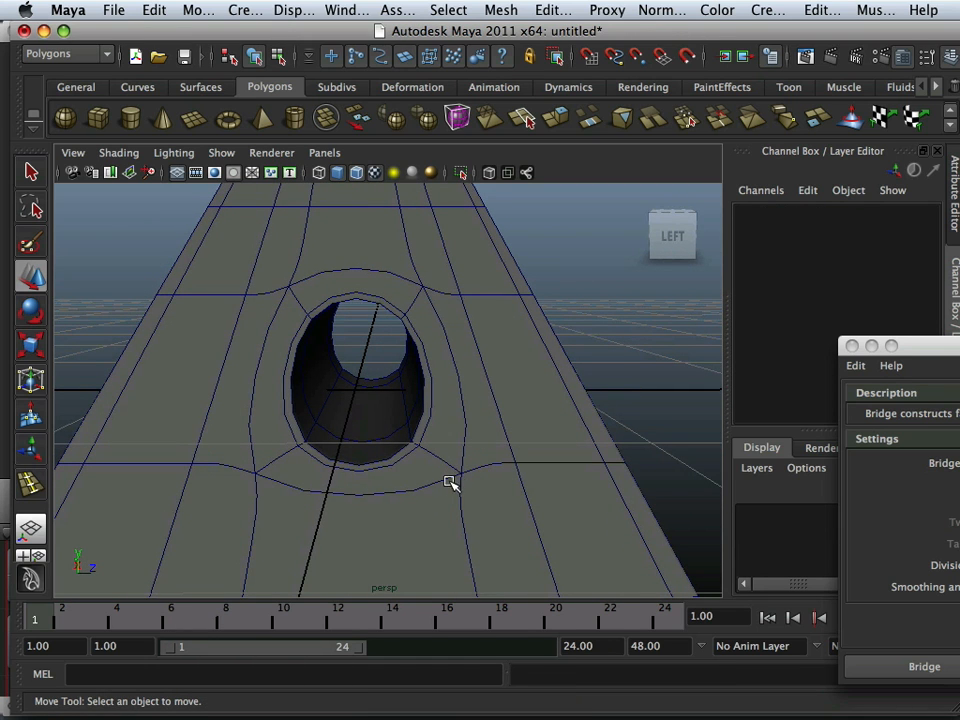
- Examine the smoothed tunnel opening from several sides and compare the imported pyramid with the neighbouring original
alt+drag(407, 330, 508, 315)
alt+middle_drag(508, 315, 463, 363)
alt+right_drag(463, 363, 356, 349)
mouse_move(356, 349)
alt+mouse_down()
mouse_move(332, 336)
mouse_move(463, 381)
mouse_move(380, 385)
mouse_move(384, 392)
mouse_move(429, 351)
mouse_move(347, 365)
alt+mouse_up()
alt+drag(522, 433, 238, 409)
click(366, 476)
alt+middle_drag(238, 409, 379, 399)
alt+right_drag(379, 399, 185, 385)
alt+middle_drag(353, 404, 356, 407)
alt+drag(356, 407, 290, 391)
alt+right_drag(290, 391, 613, 457)
alt+middle_drag(613, 457, 450, 450)
scroll(366, 421, down, 5)
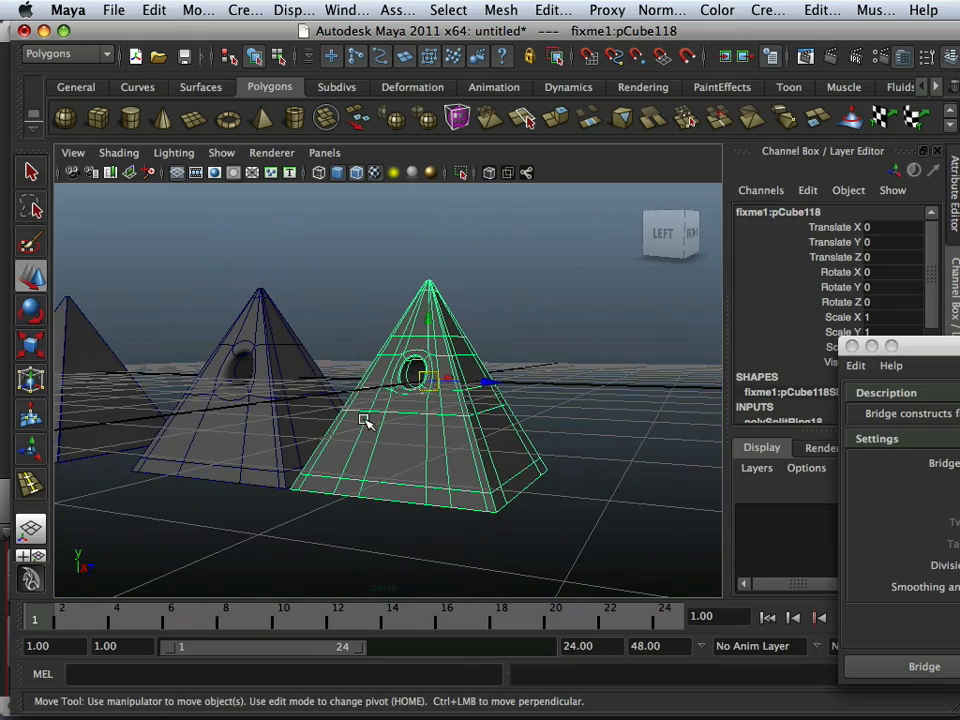
alt+drag(298, 340, 415, 363)
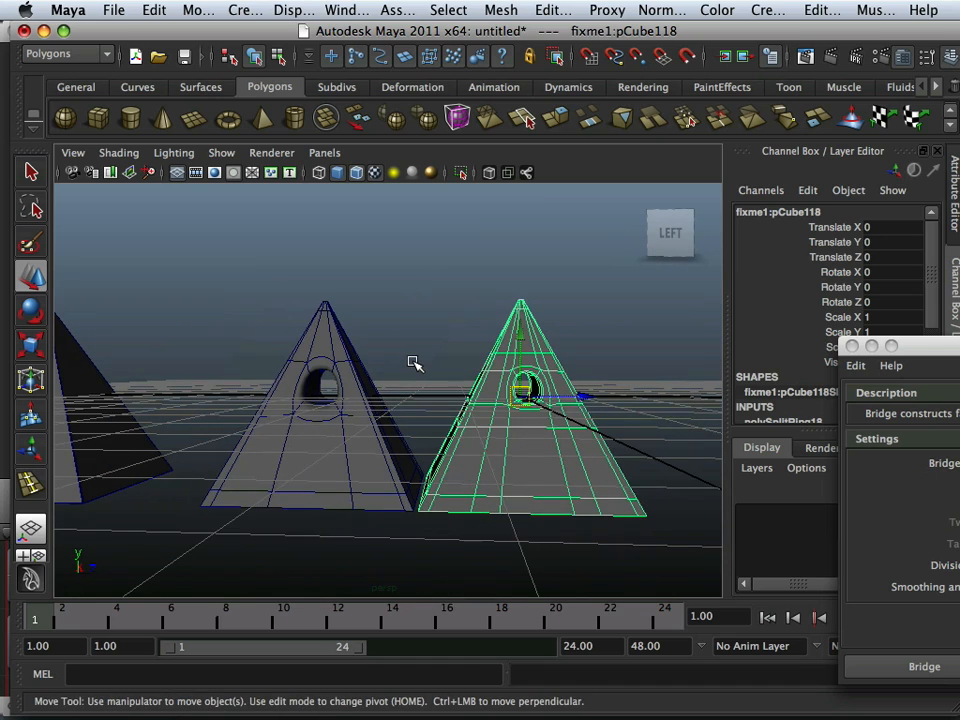